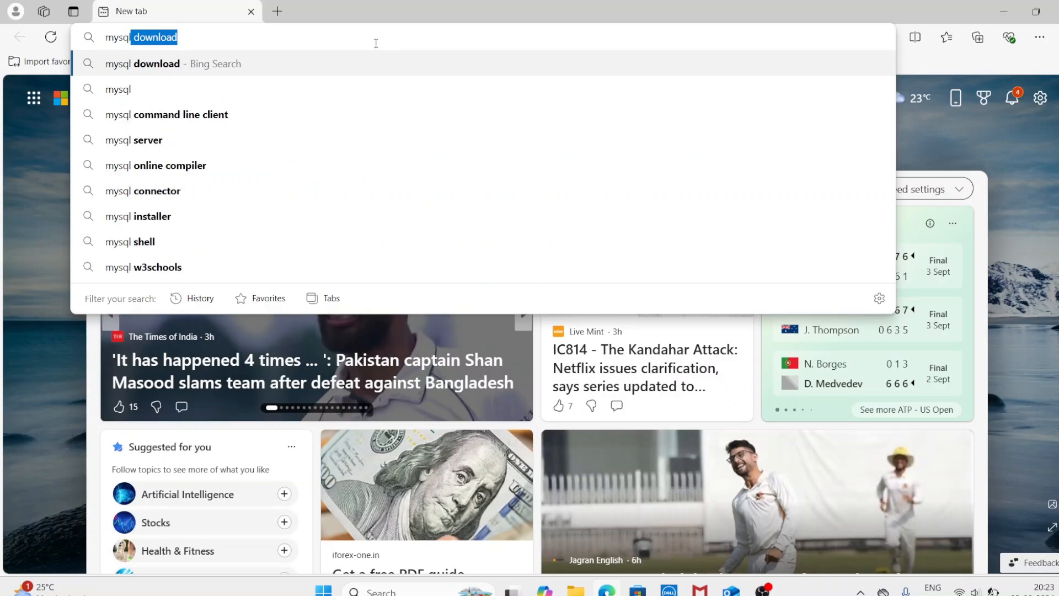
Step: Search Bing for 'mysql download' and open the first MySQL download result
{"action": "key", "text": "Return"}
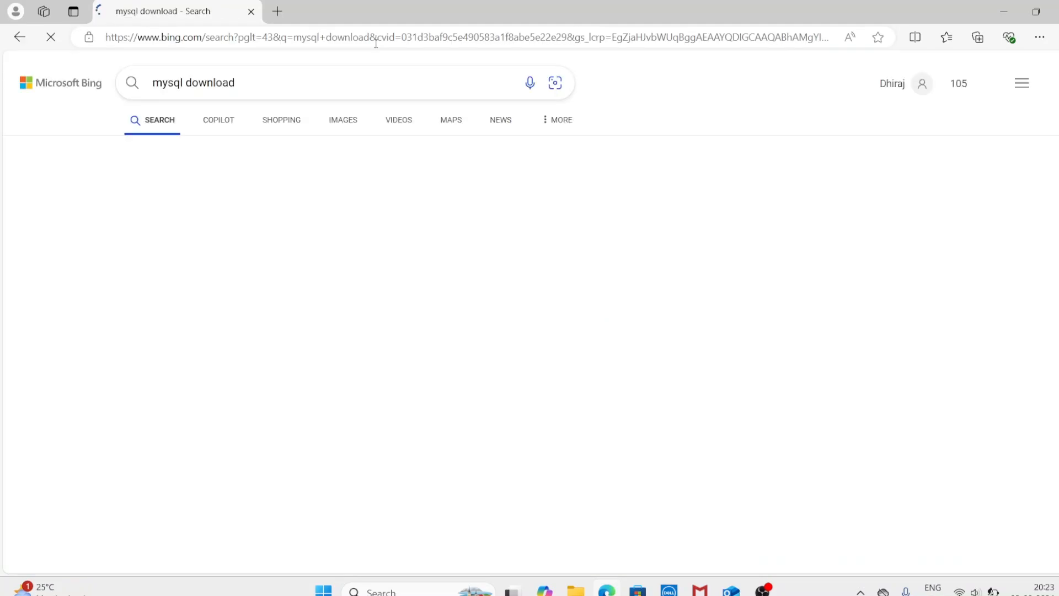
{"action": "left_click", "coordinate": [174, 282]}
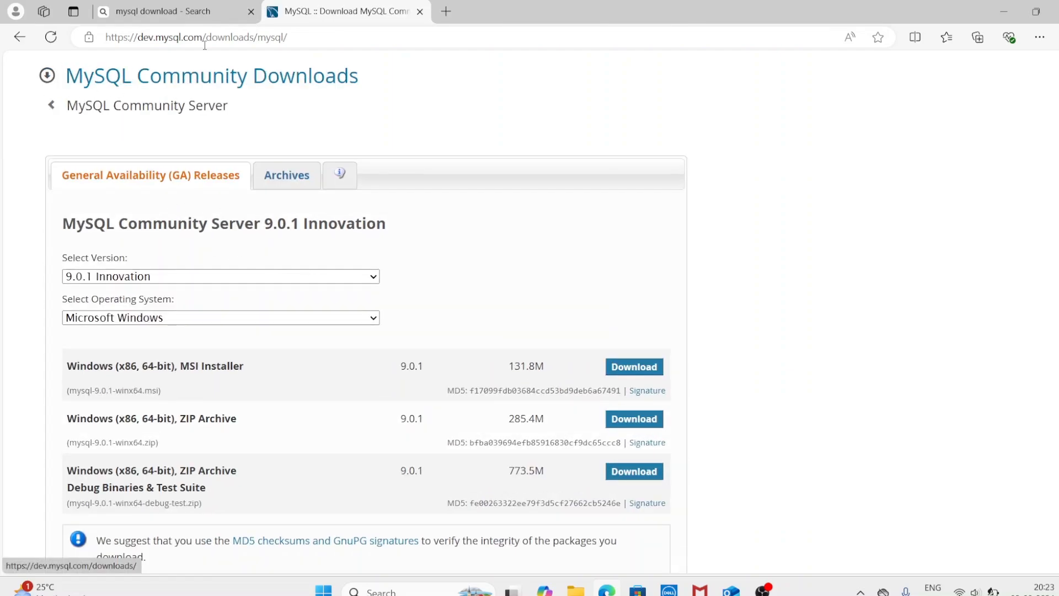
Step: Trim the web address to dev.mysql.com to load the MySQL home page
{"action": "left_click_drag", "start_coordinate": [205, 38], "coordinate": [324, 40]}
{"action": "key", "text": "BackSpace"}
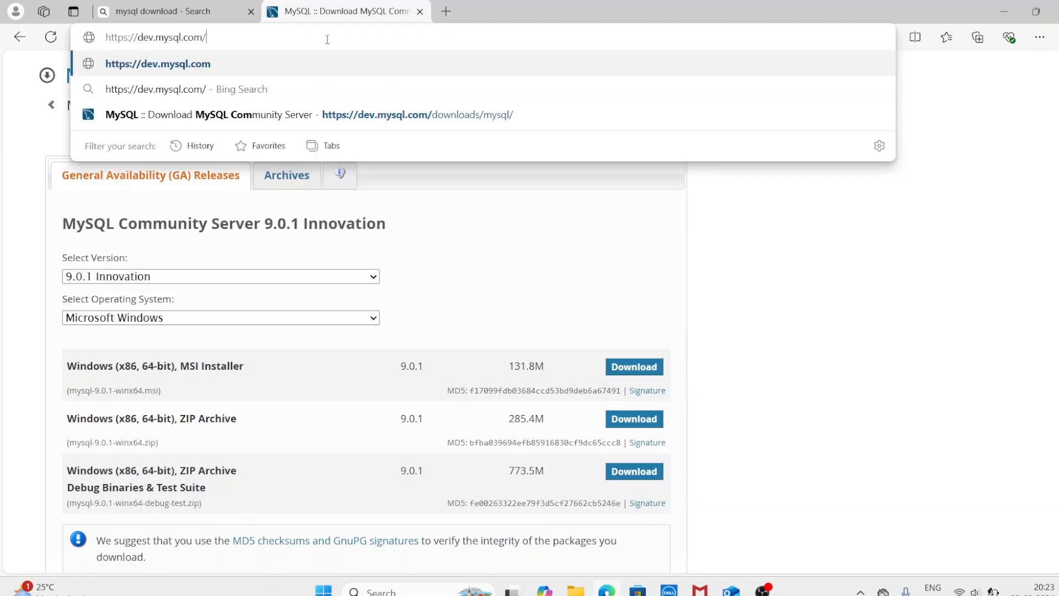
{"action": "key", "text": "Return"}
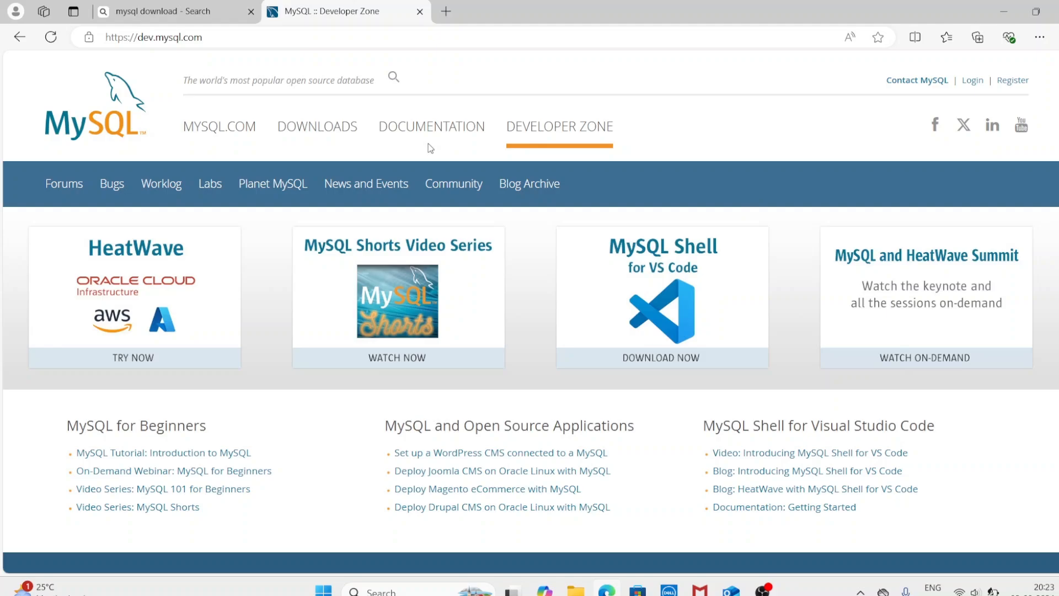
Step: Go to the MySQL Downloads page and follow the MySQL Community (GPL) Downloads link
{"action": "left_click", "coordinate": [300, 131]}
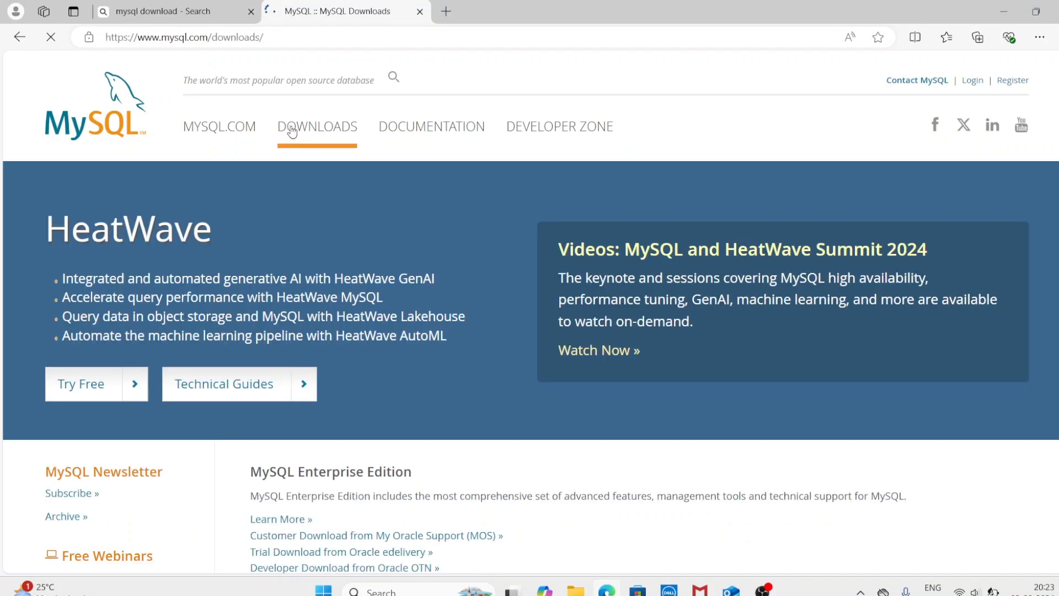
{"action": "scroll", "coordinate": [375, 208], "scroll_direction": "down", "scroll_amount": 2}
{"action": "scroll", "coordinate": [375, 209], "scroll_direction": "down", "scroll_amount": 8}
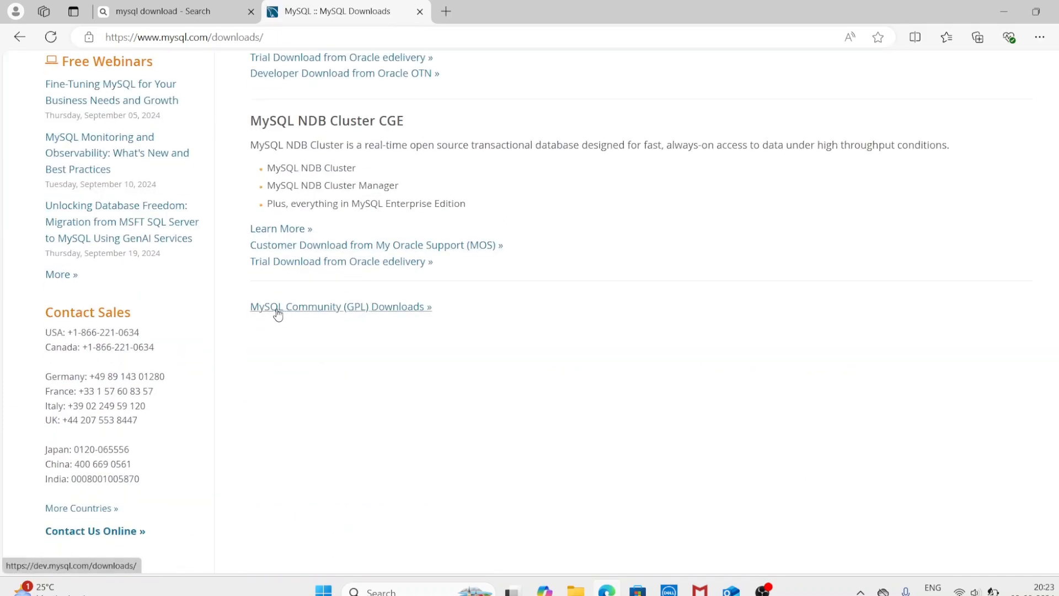
{"action": "left_click", "coordinate": [370, 313]}
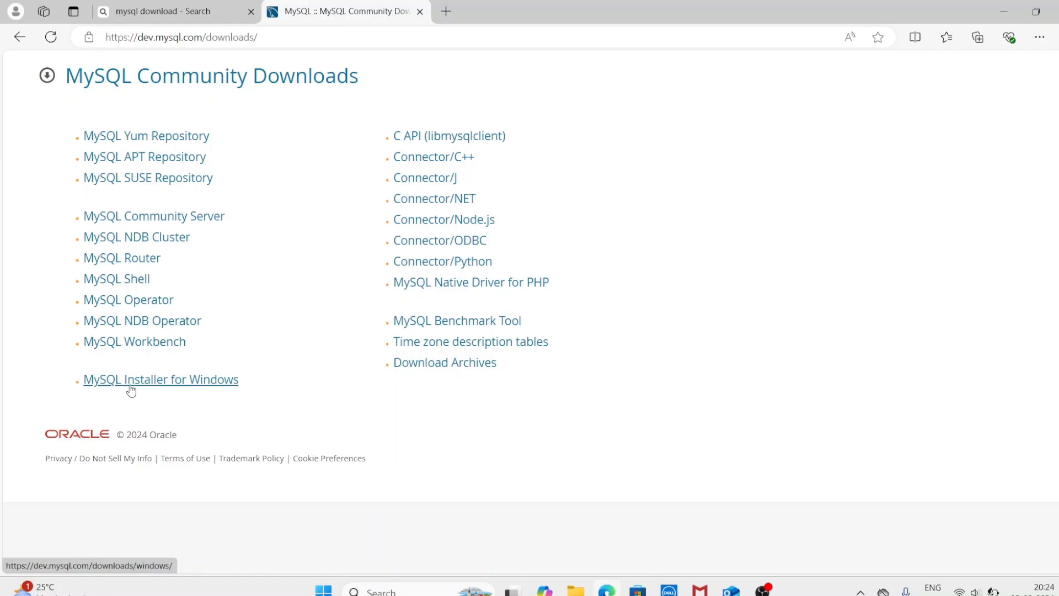
Step: Open MySQL Installer for Windows, keep 8.0.39 and Microsoft Windows, and download the 303.6M installer
{"action": "left_click", "coordinate": [208, 382]}
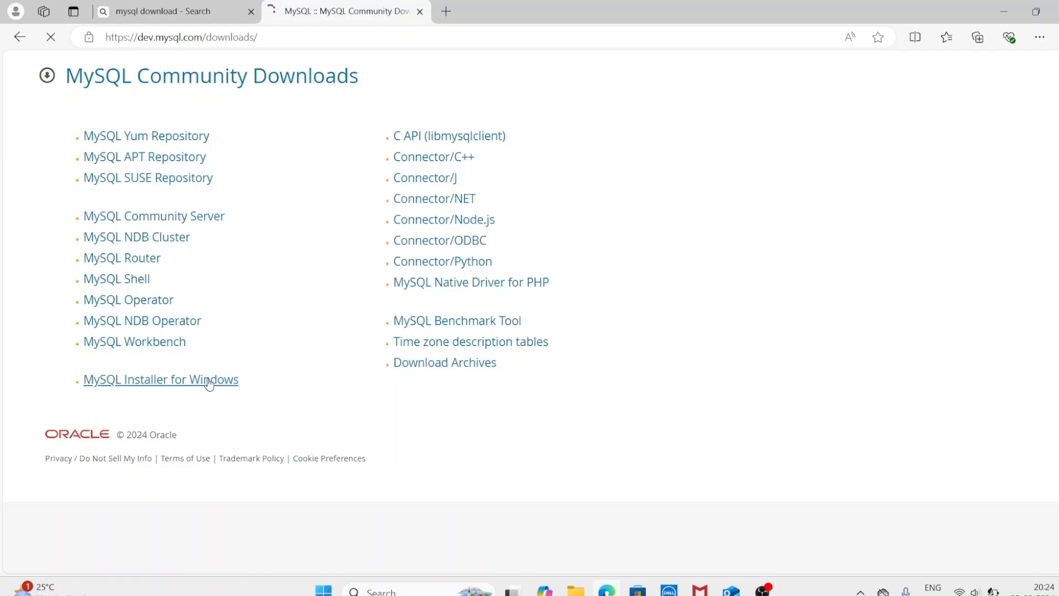
{"action": "scroll", "coordinate": [364, 271], "scroll_direction": "down", "scroll_amount": 1}
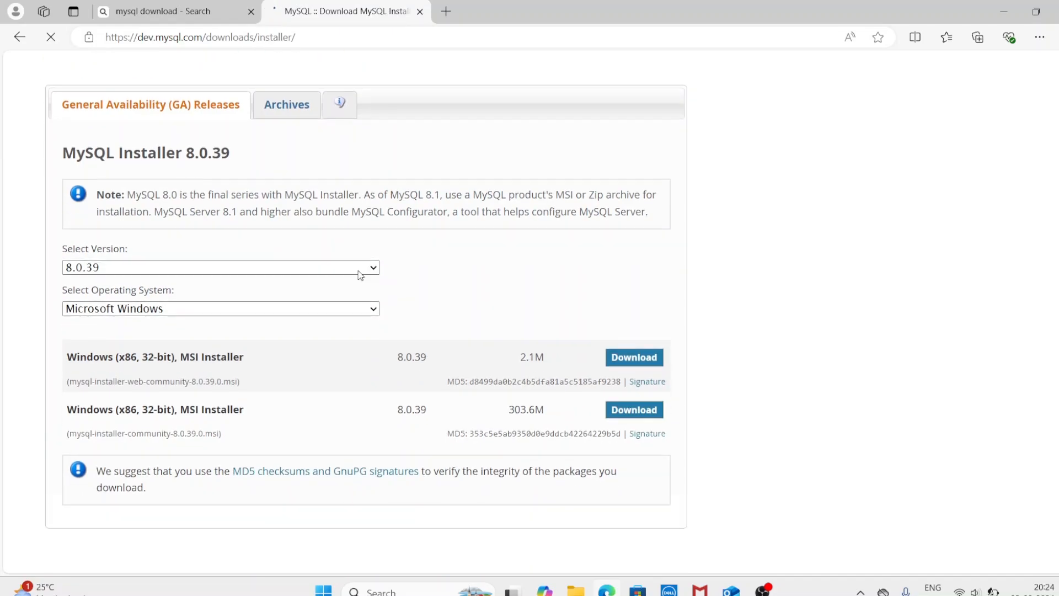
{"action": "left_click", "coordinate": [328, 269]}
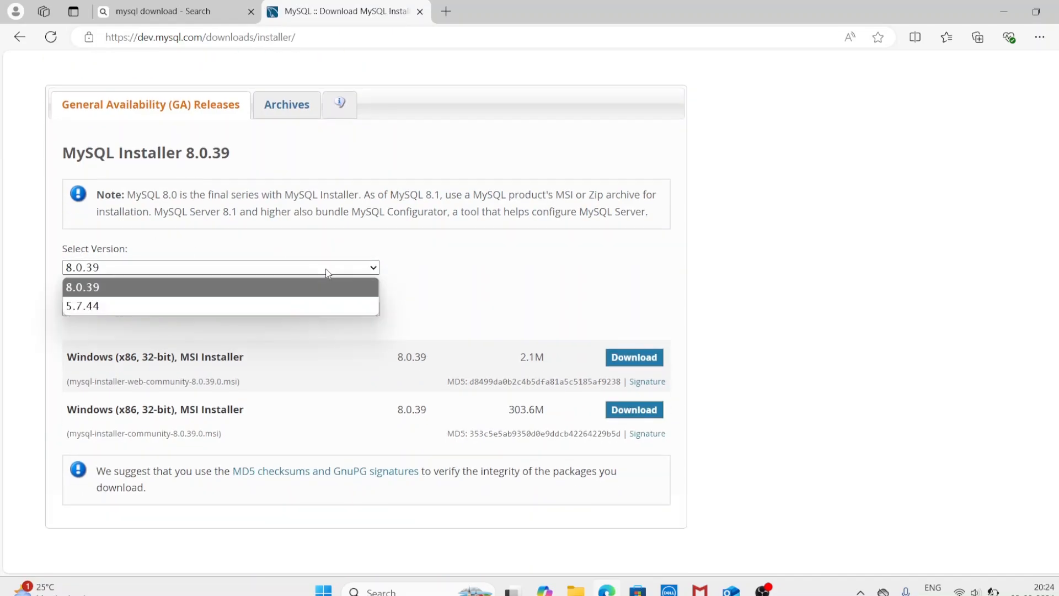
{"action": "left_click", "coordinate": [320, 272]}
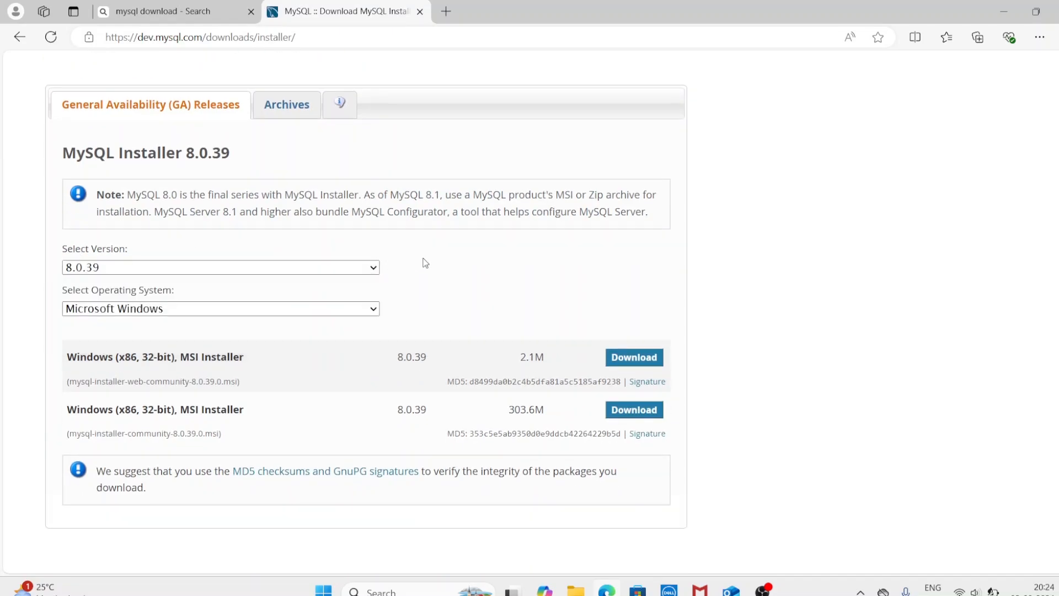
{"action": "scroll", "coordinate": [425, 263], "scroll_direction": "down", "scroll_amount": 1}
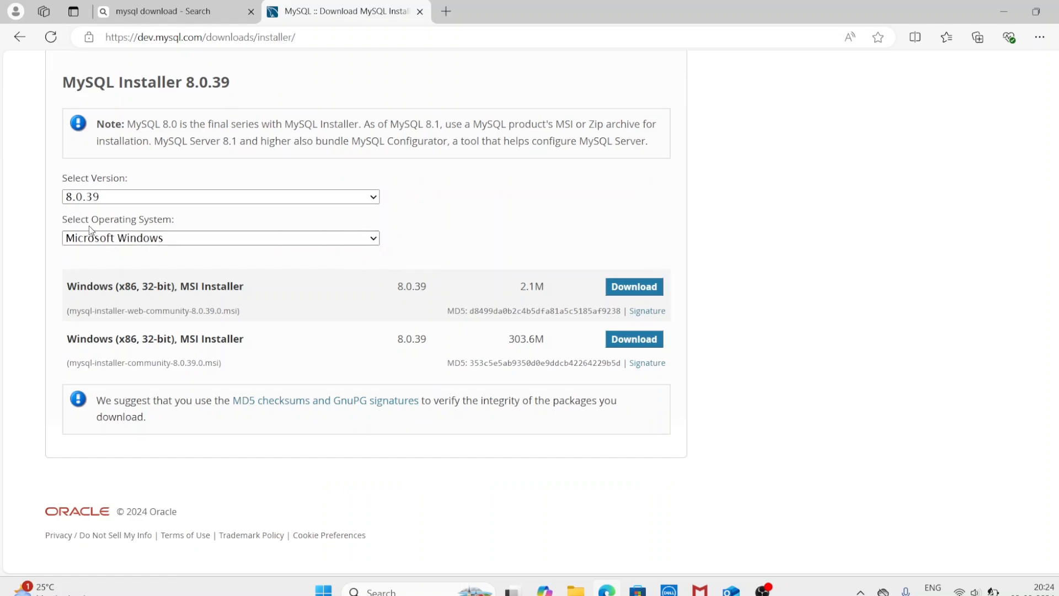
{"action": "left_click", "coordinate": [296, 243]}
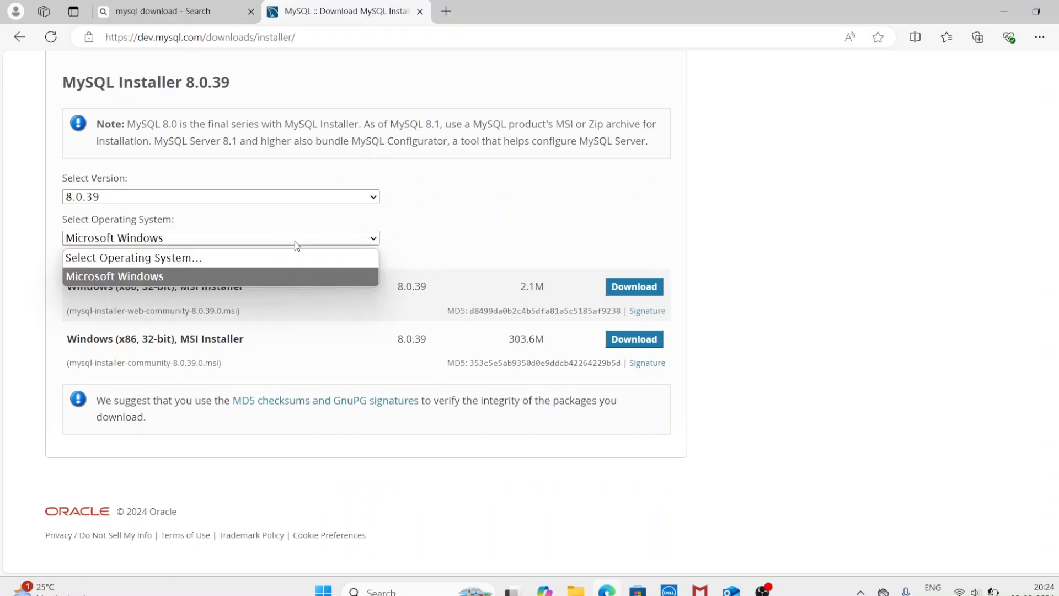
{"action": "left_click", "coordinate": [421, 225]}
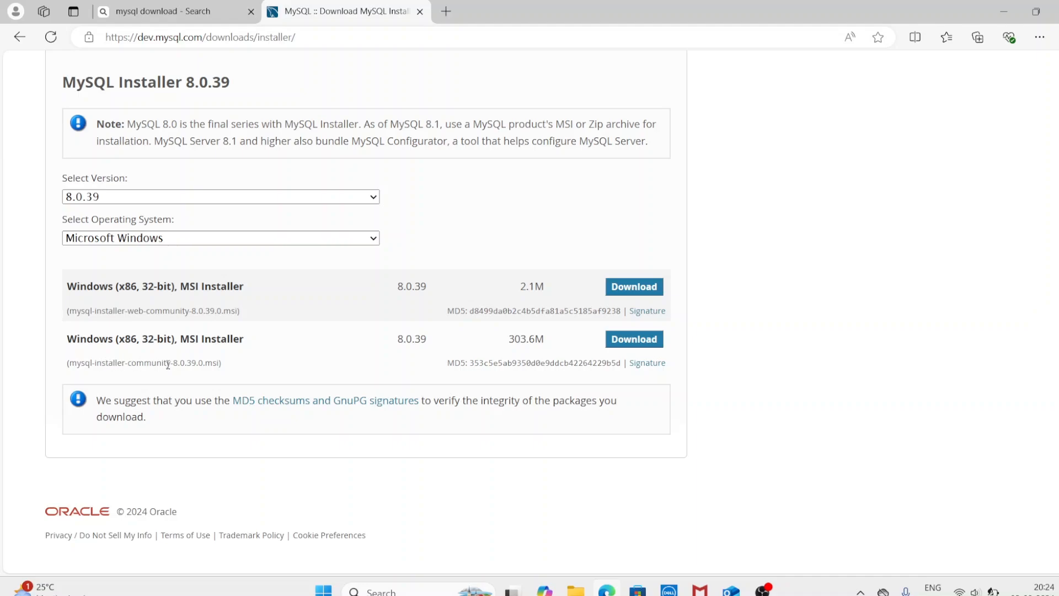
{"action": "scroll", "coordinate": [456, 237], "scroll_direction": "down", "scroll_amount": 1}
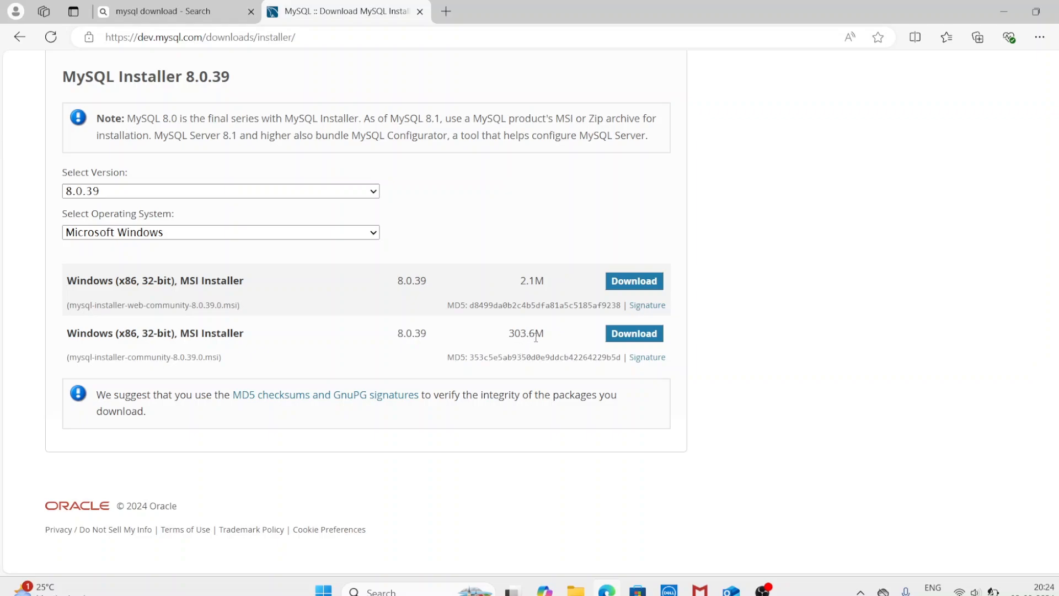
{"action": "left_click", "coordinate": [643, 338]}
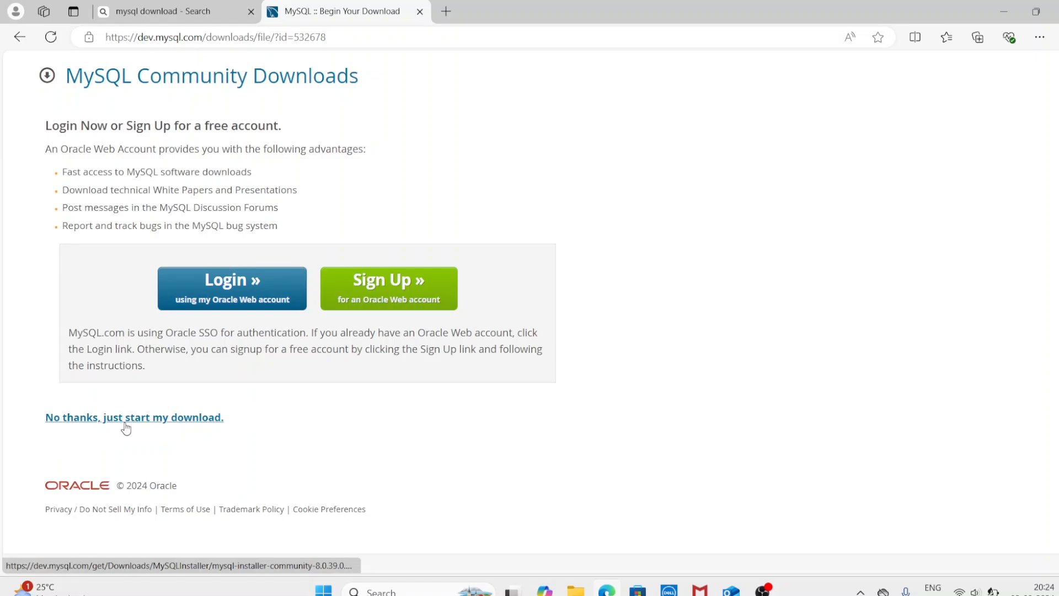
Step: Skip the Oracle login with 'No thanks, just start my download' and let the download finish
{"action": "left_click", "coordinate": [161, 426]}
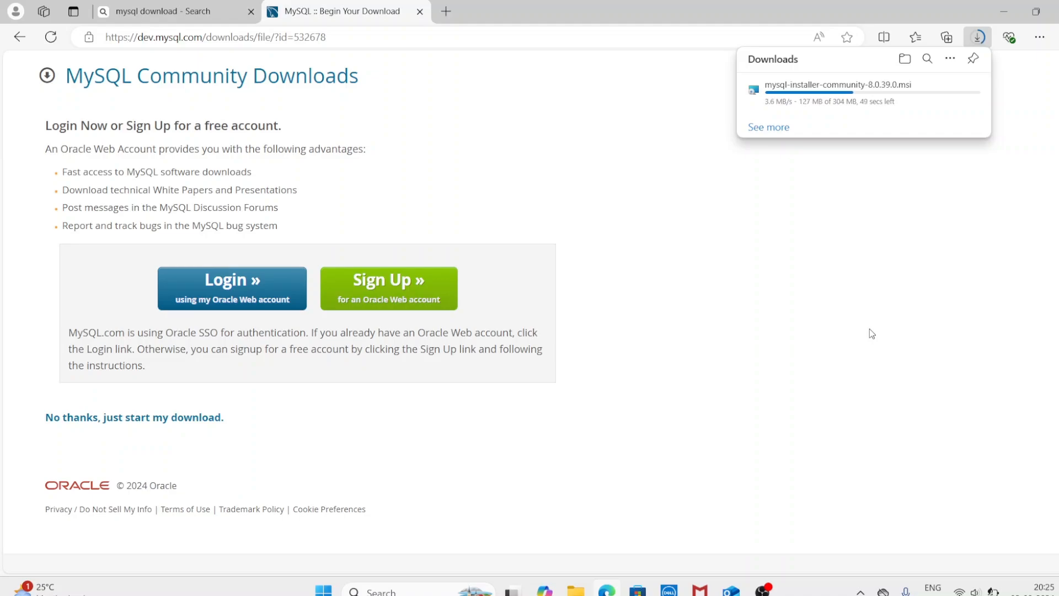
{"action": "left_click", "coordinate": [763, 589]}
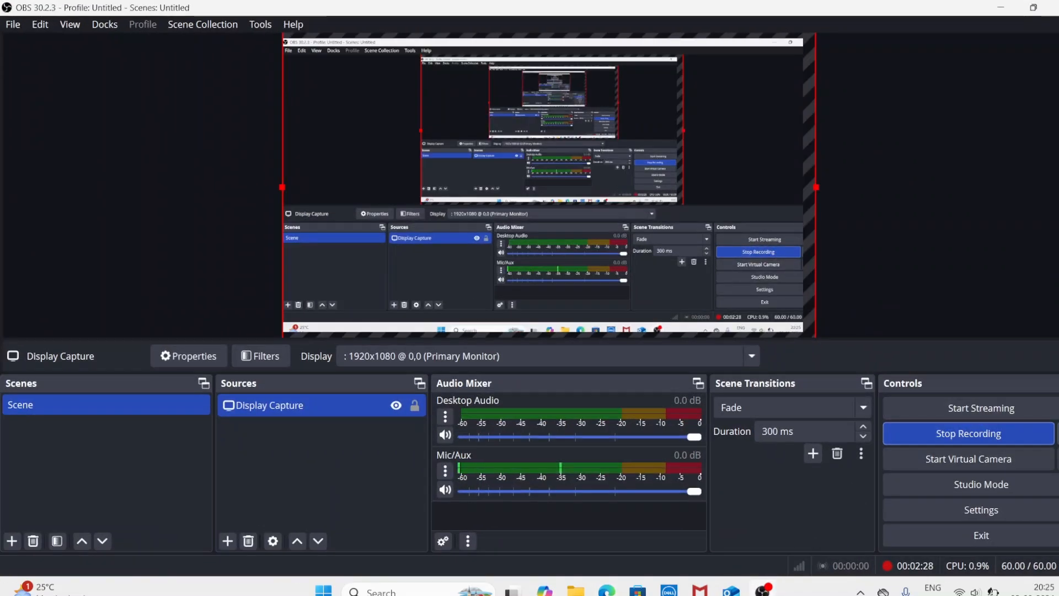
{"action": "left_click", "coordinate": [1004, 10]}
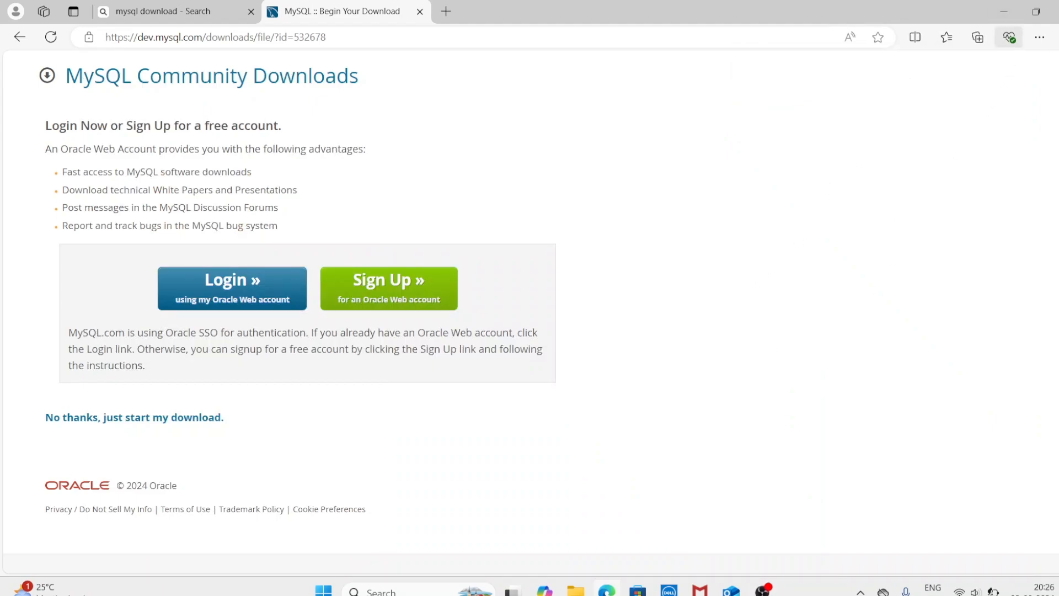
Step: Launch mysql-installer-community-8.0.39.0.msi from Edge's Downloads list
{"action": "left_click", "coordinate": [1037, 39]}
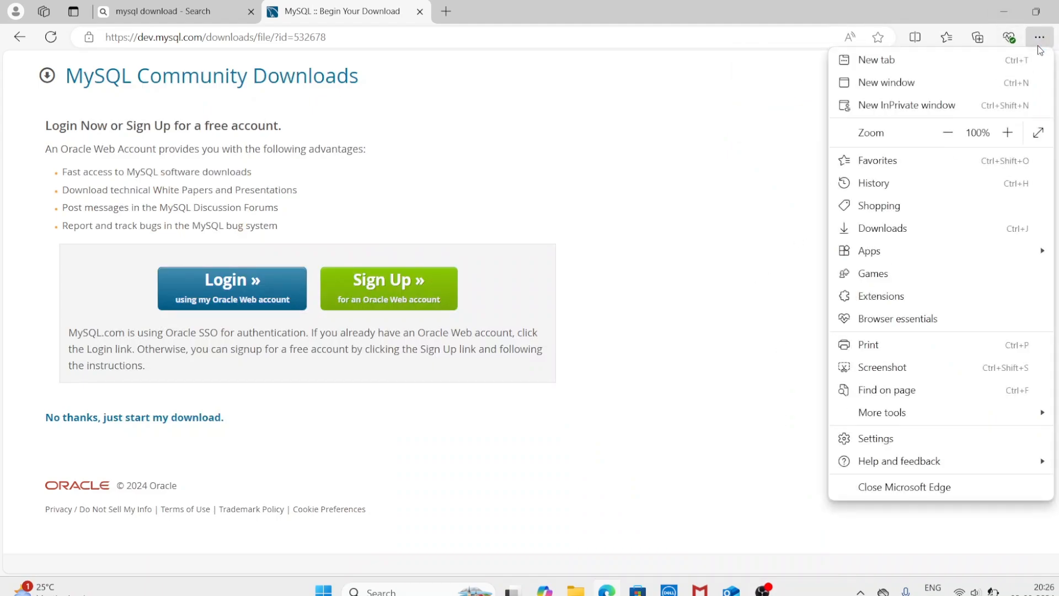
{"action": "left_click", "coordinate": [886, 238]}
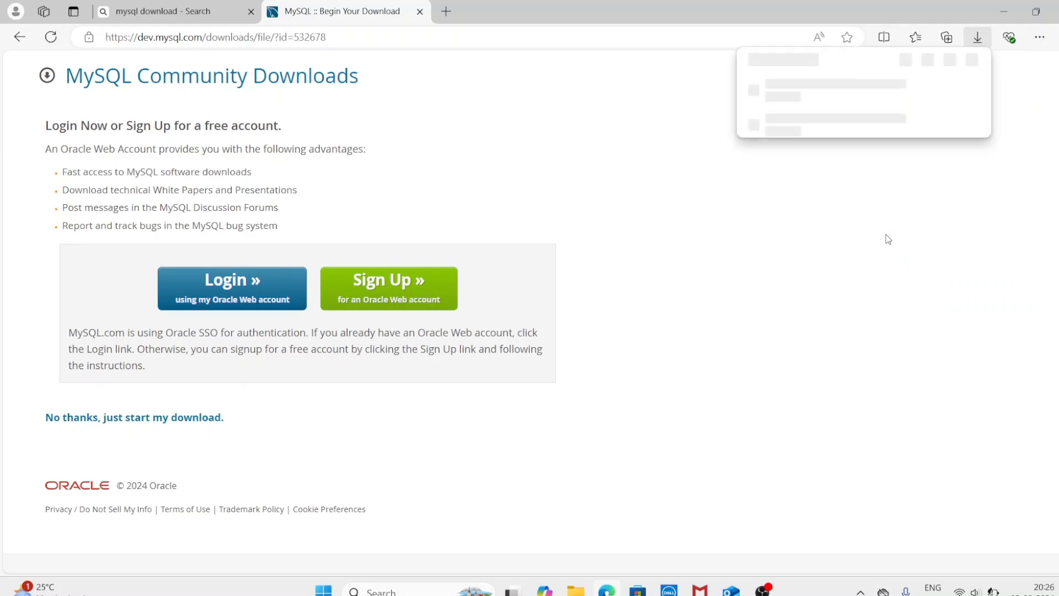
{"action": "left_click", "coordinate": [783, 97]}
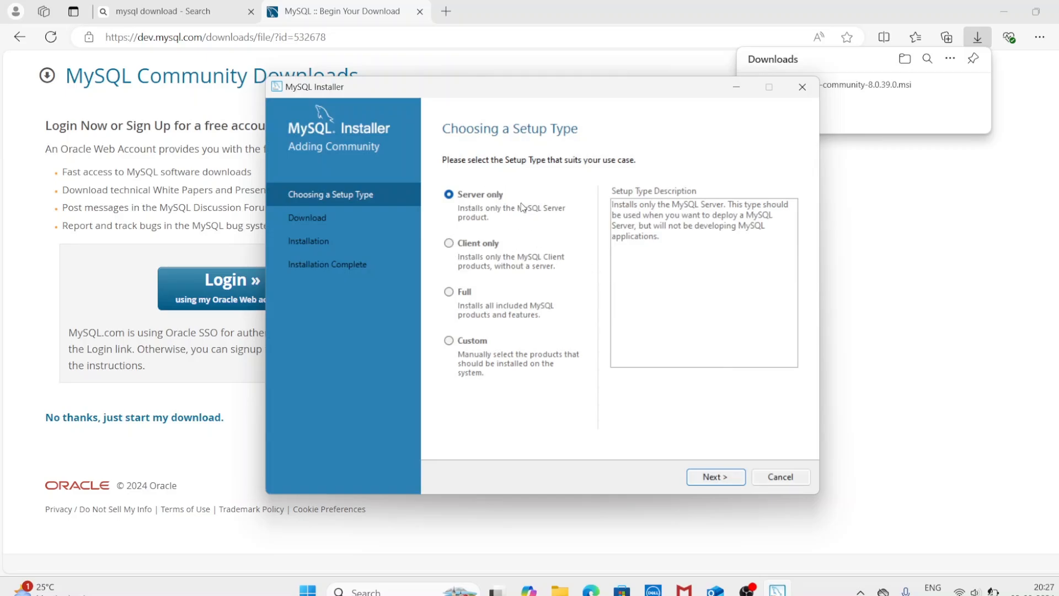
Step: Choose the Custom setup type and add MySQL Server 8.0.39 - X64 to the install list
{"action": "left_click", "coordinate": [449, 341]}
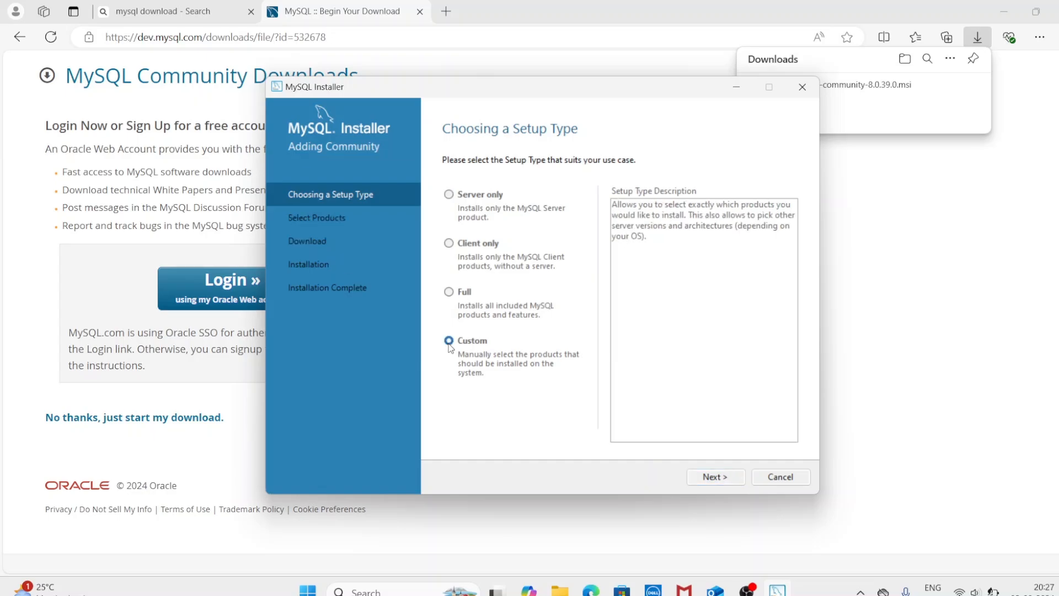
{"action": "left_click", "coordinate": [715, 476]}
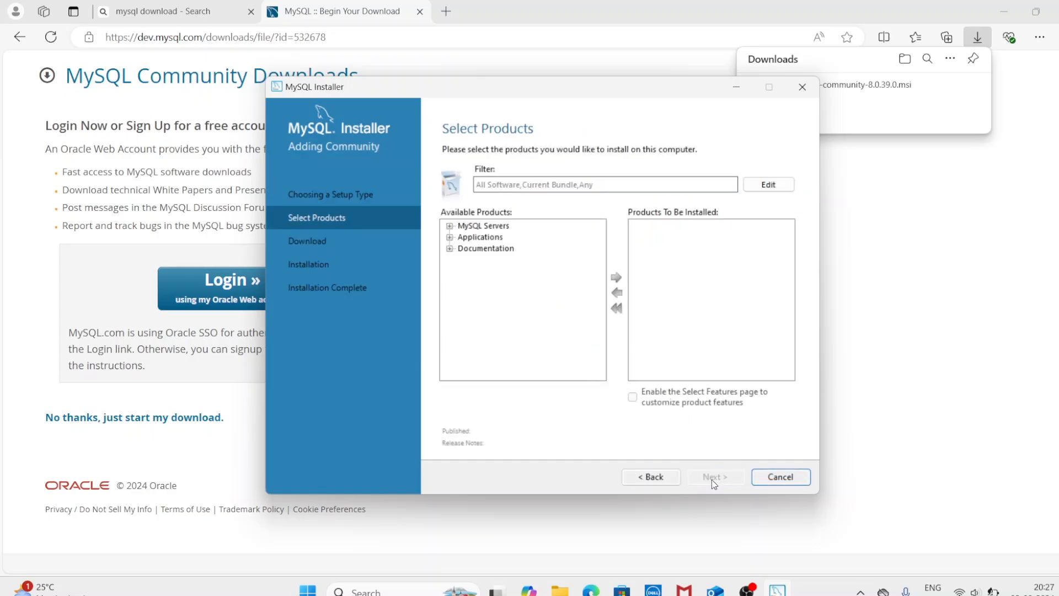
{"action": "left_click", "coordinate": [450, 226]}
{"action": "left_click", "coordinate": [463, 237]}
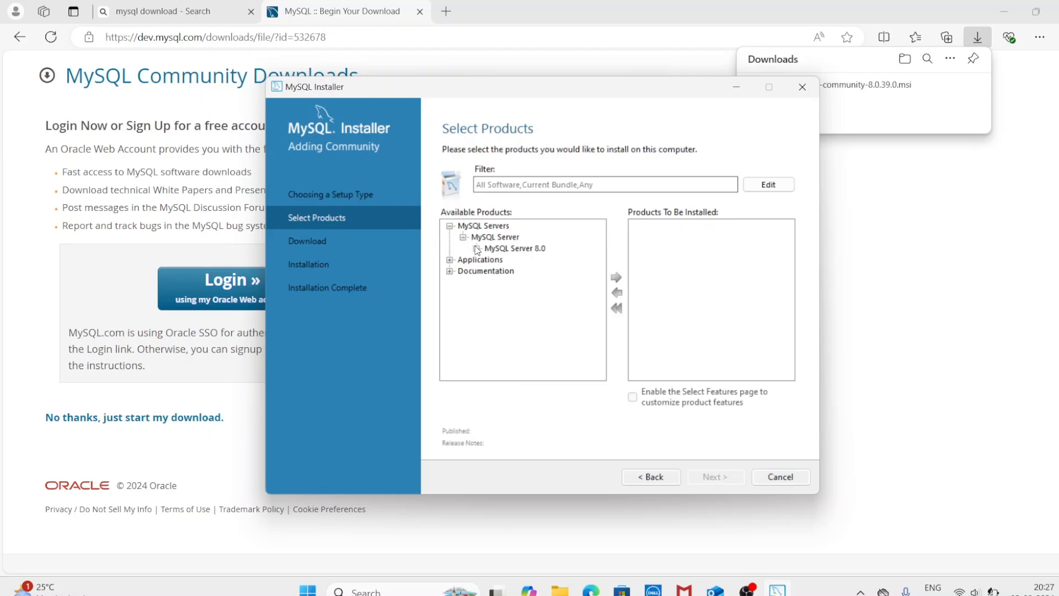
{"action": "left_click", "coordinate": [477, 248]}
{"action": "left_click", "coordinate": [521, 260]}
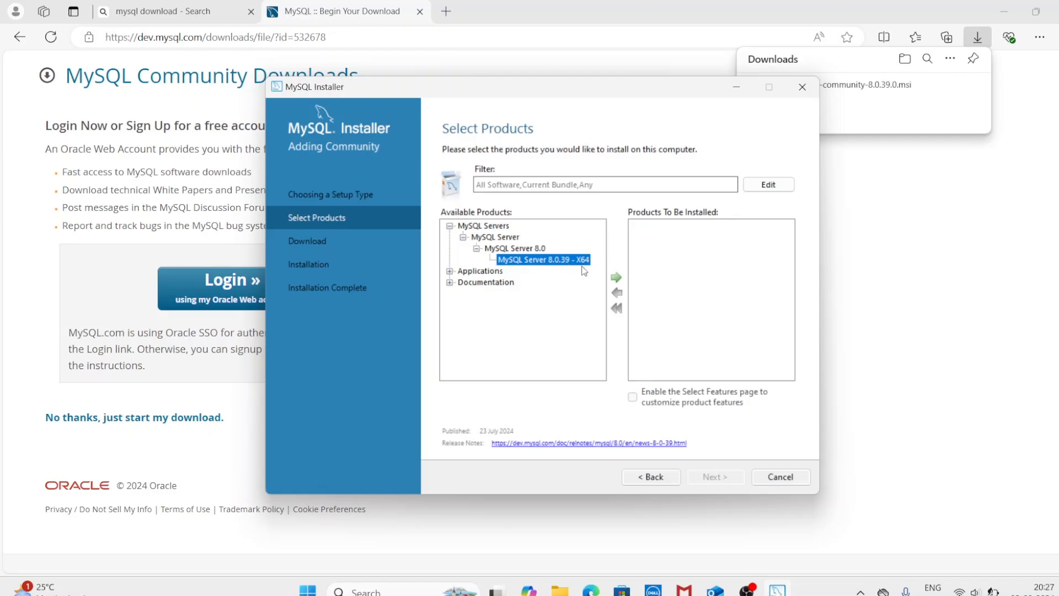
{"action": "left_click", "coordinate": [616, 277]}
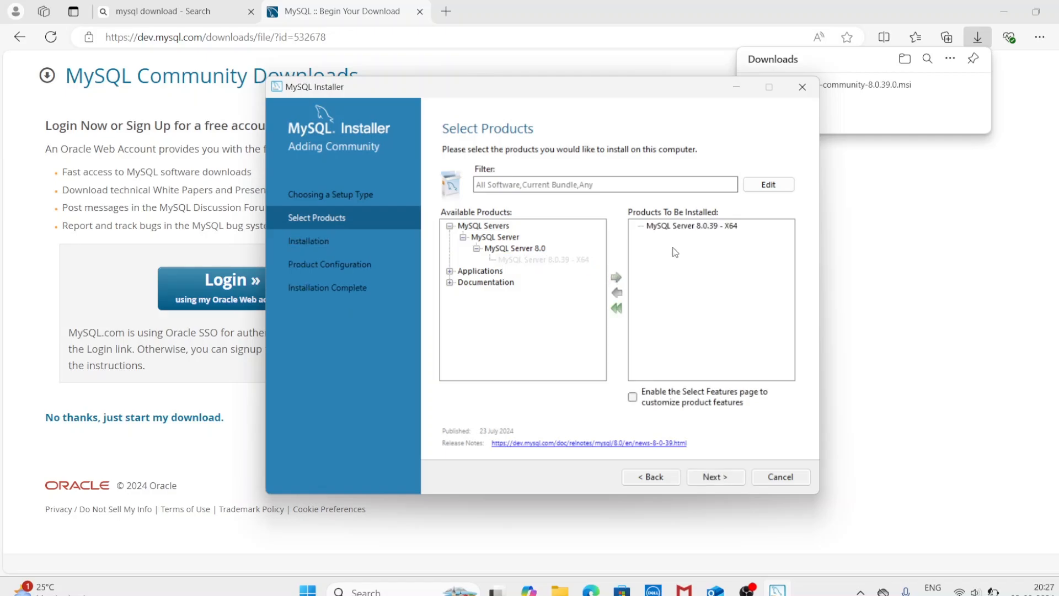
Step: Add MySQL Workbench 8.0.38 - X64 from Applications to the install list
{"action": "left_click", "coordinate": [449, 271]}
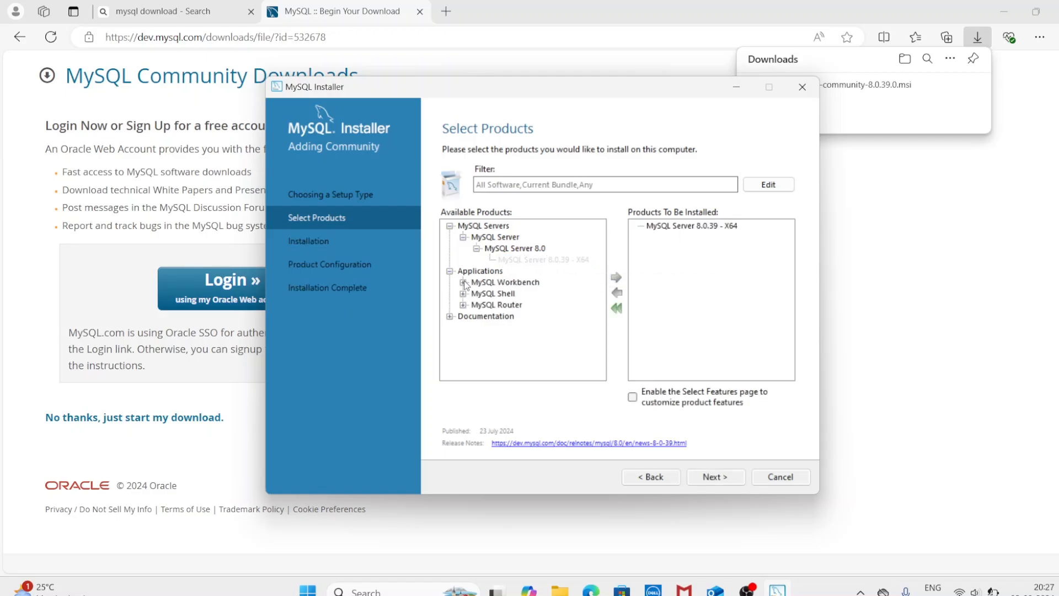
{"action": "left_click", "coordinate": [463, 282]}
{"action": "left_click", "coordinate": [477, 293]}
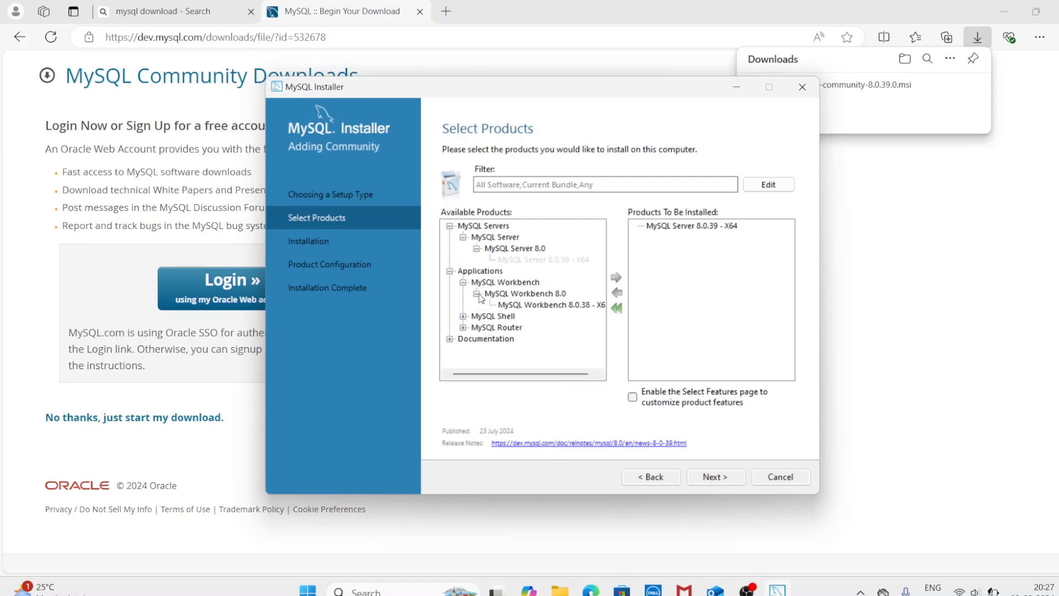
{"action": "left_click", "coordinate": [546, 305]}
{"action": "left_click", "coordinate": [616, 277]}
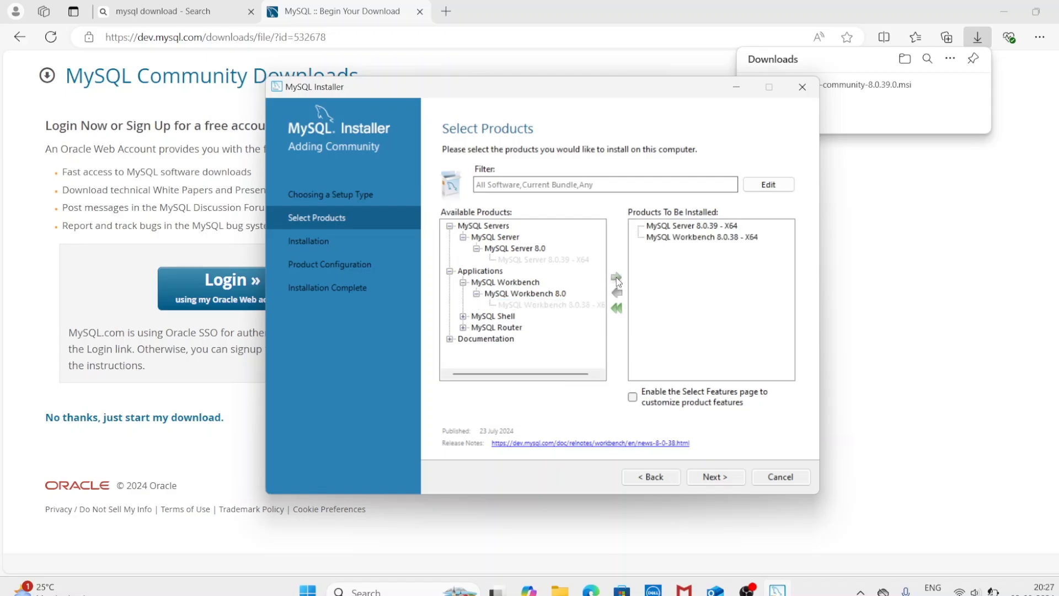
Step: Add MySQL Shell 8.0.38 - X64 to the install list and continue to installation
{"action": "left_click", "coordinate": [464, 316]}
{"action": "left_click", "coordinate": [477, 327]}
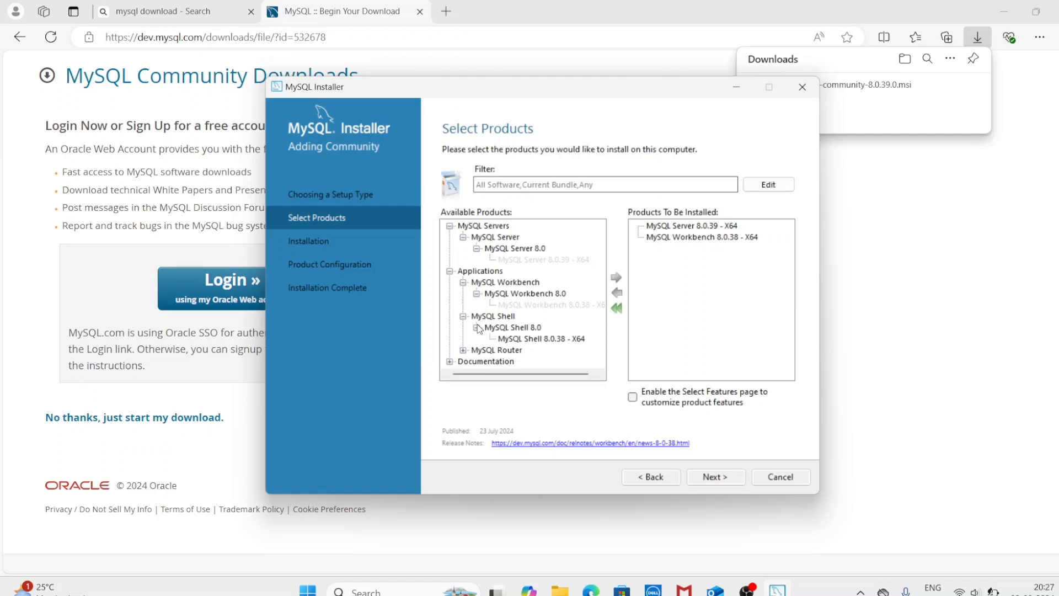
{"action": "left_click", "coordinate": [545, 339]}
{"action": "left_click", "coordinate": [616, 277]}
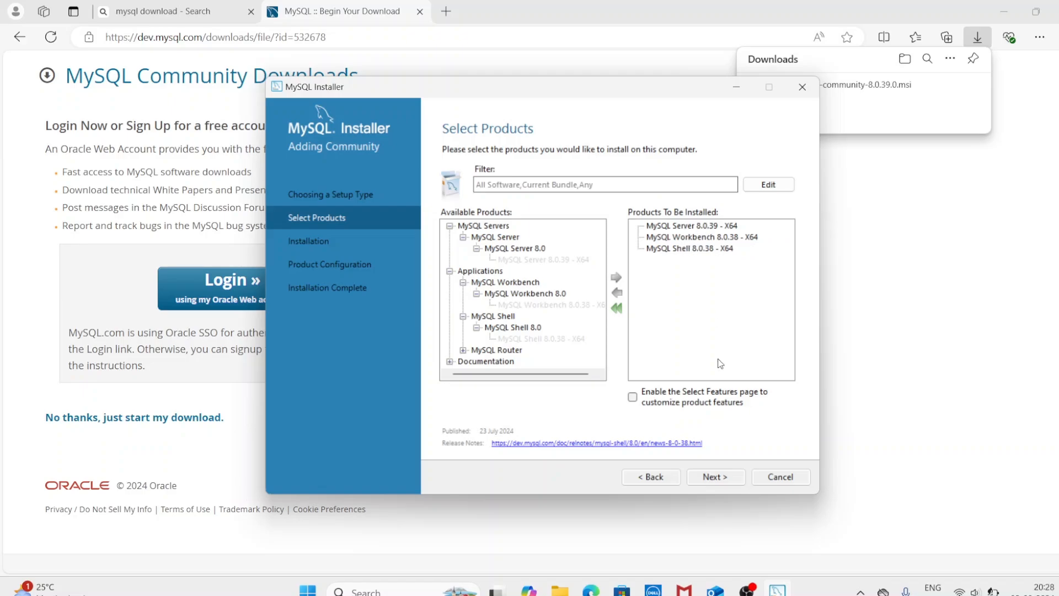
{"action": "left_click", "coordinate": [723, 478]}
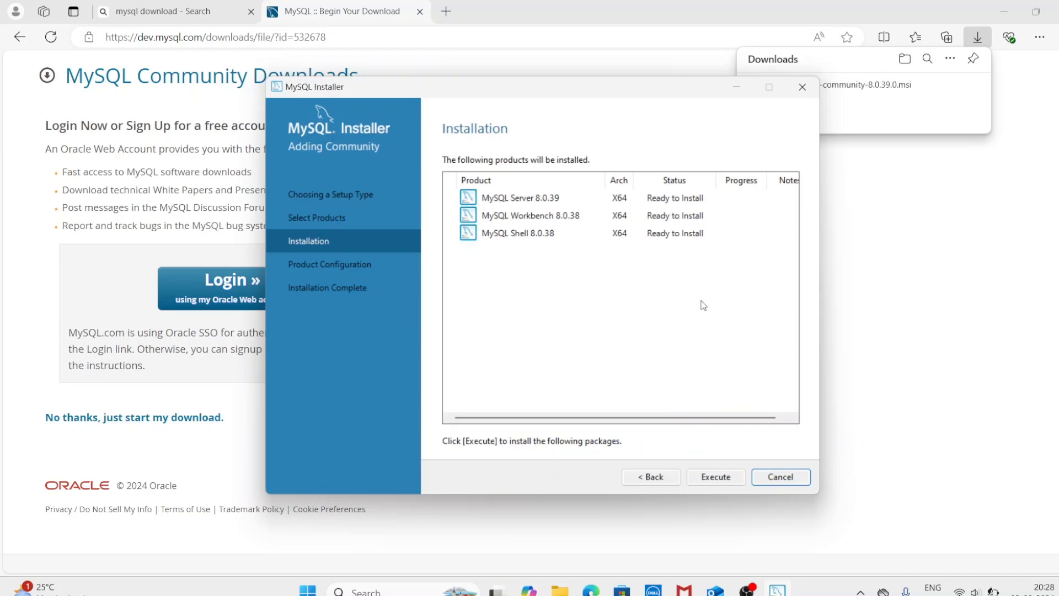
Step: Execute the install of Server 8.0.39, Workbench 8.0.38 and Shell 8.0.38 until all complete
{"action": "left_click", "coordinate": [714, 477]}
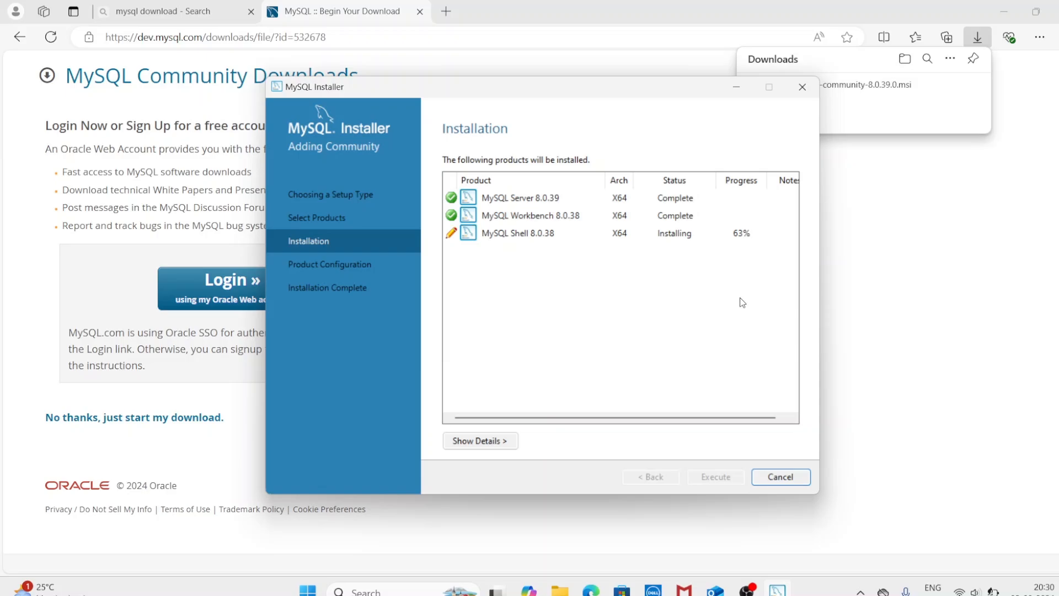
{"action": "left_click", "coordinate": [747, 589]}
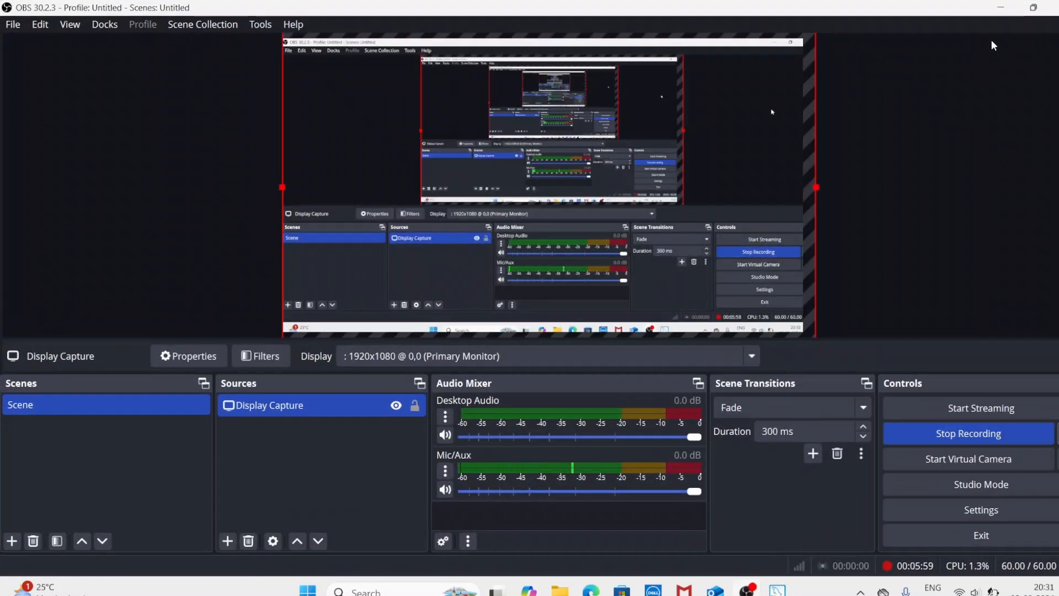
{"action": "left_click", "coordinate": [1000, 10]}
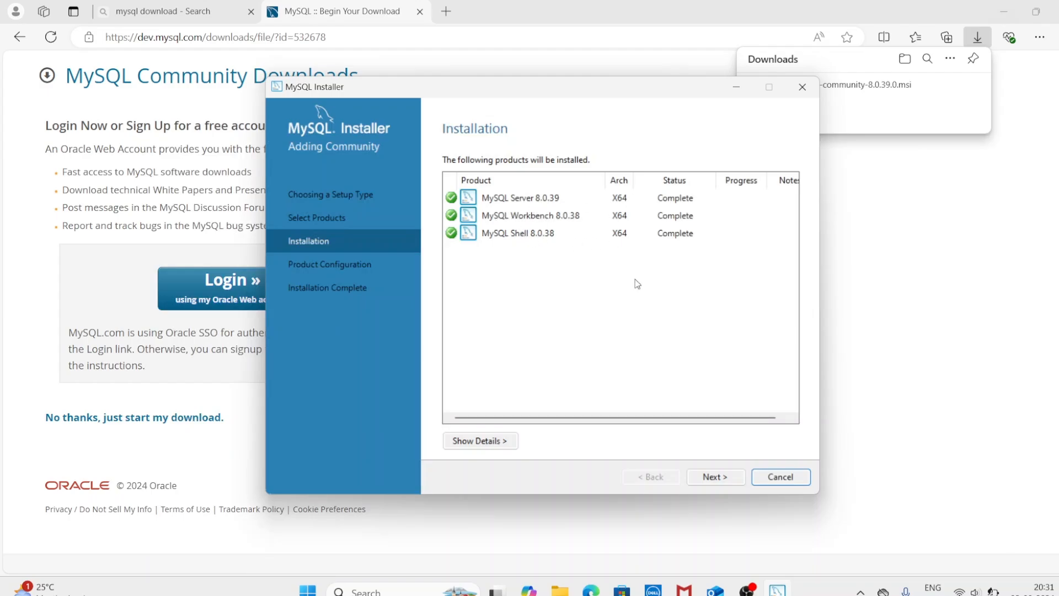
Step: Begin server configuration, keeping default networking on port 3306 and strong password encryption
{"action": "left_click", "coordinate": [711, 476]}
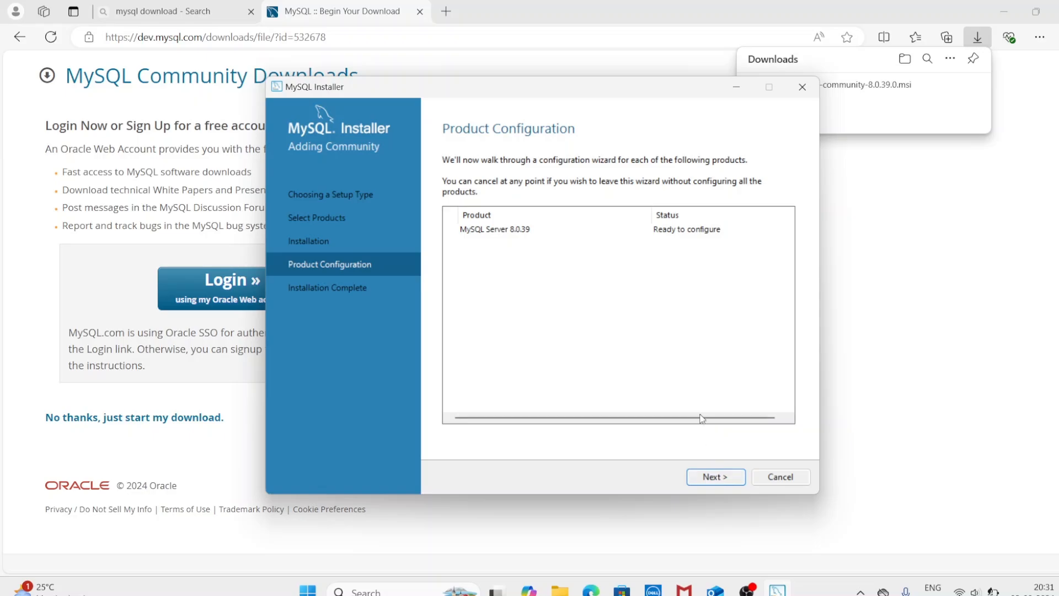
{"action": "left_click", "coordinate": [515, 229]}
{"action": "left_click", "coordinate": [713, 478]}
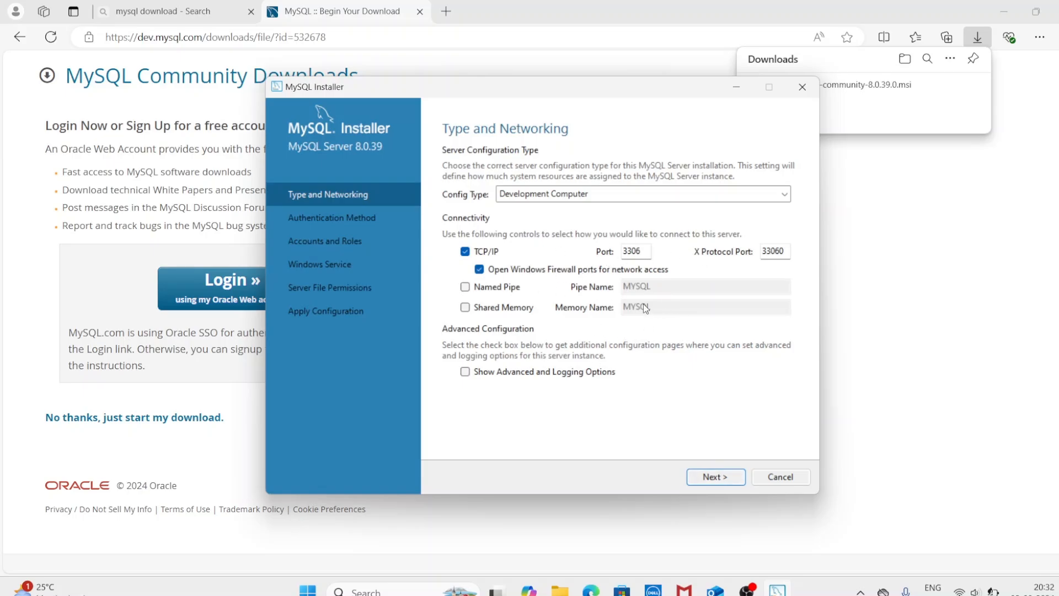
{"action": "left_click", "coordinate": [715, 478]}
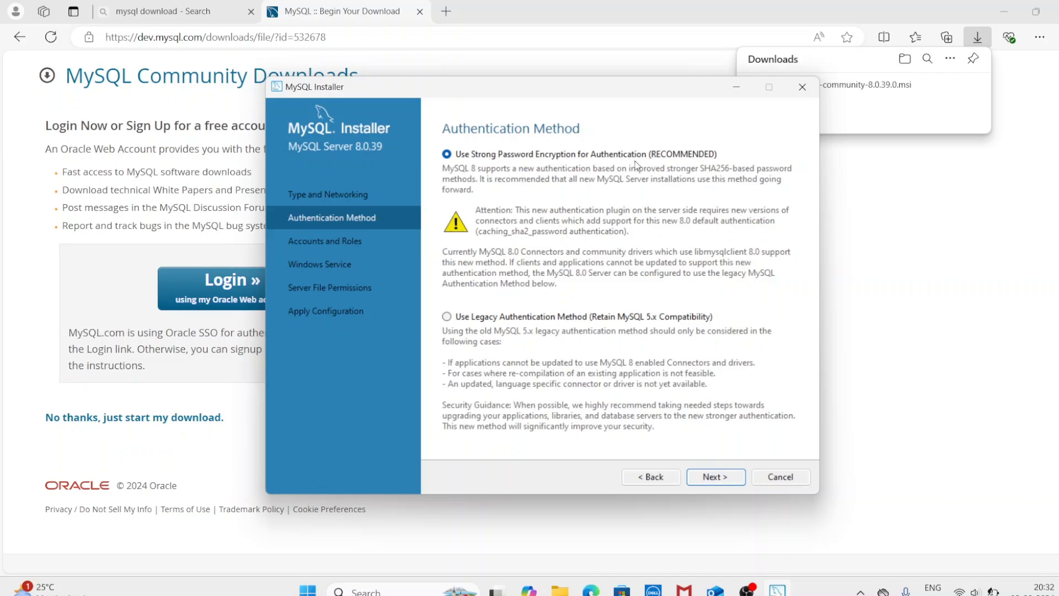
{"action": "left_click", "coordinate": [716, 477]}
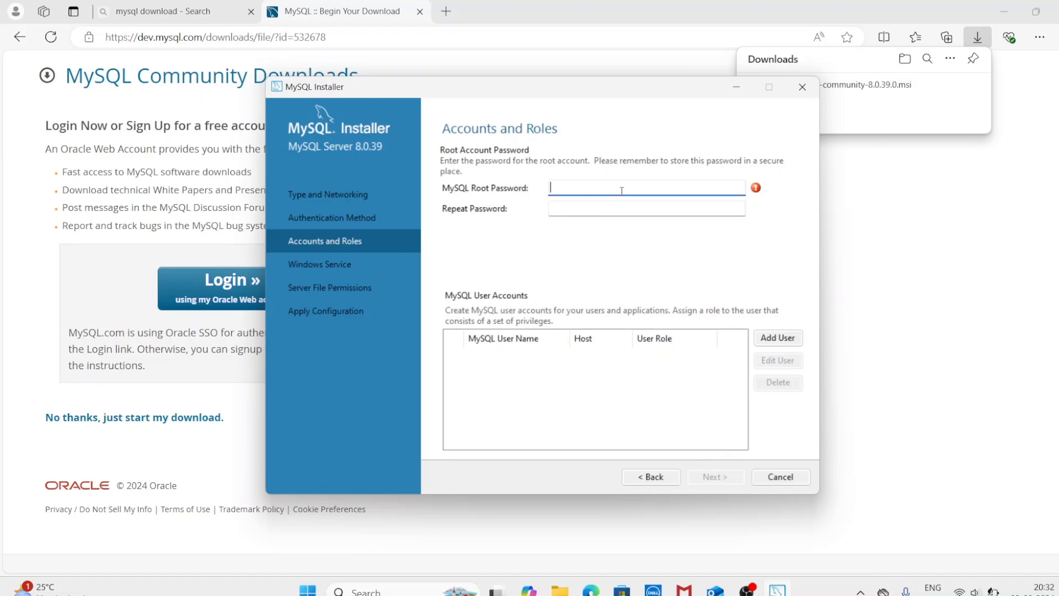
Step: Enter the root password in both password fields and continue to Windows Service
{"action": "key", "text": "Caps_Lock"}
{"action": "type", "text": "•••••••••••"}
{"action": "left_click", "coordinate": [640, 203]}
{"action": "type", "text": "•••"}
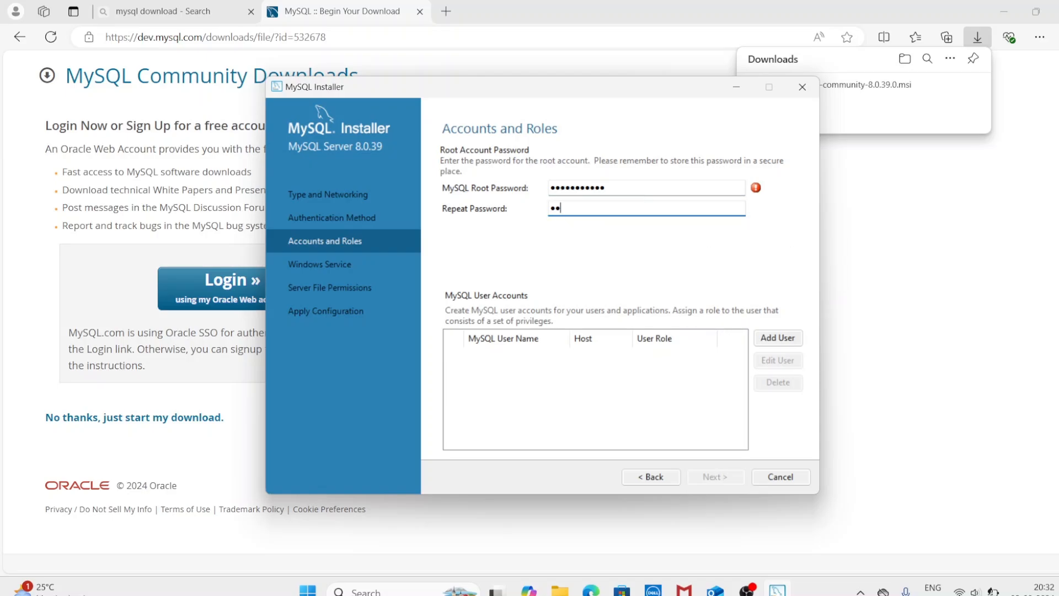
{"action": "type", "text": "•••••••••"}
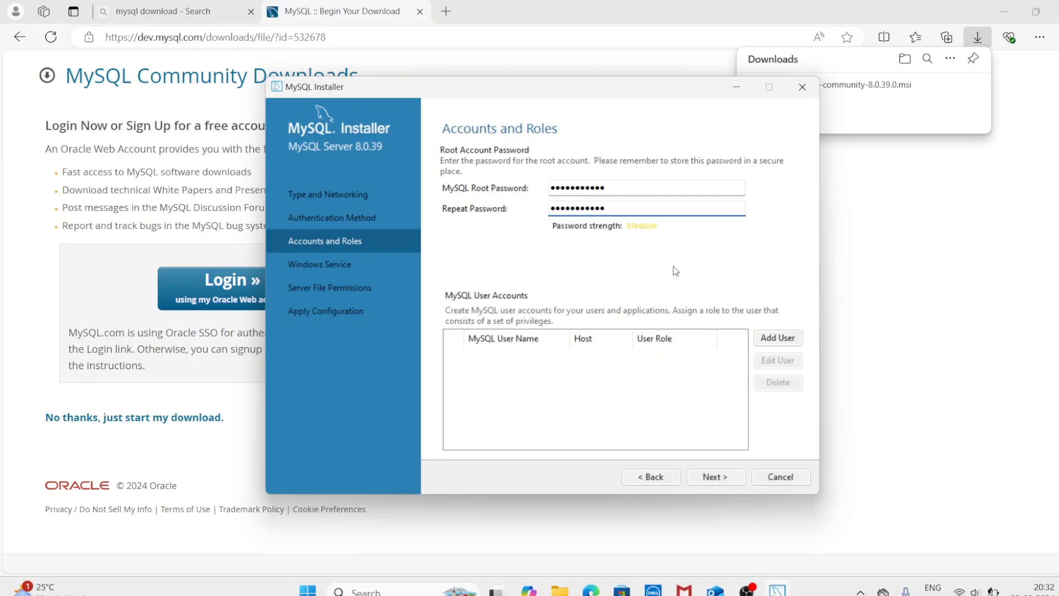
{"action": "left_click", "coordinate": [706, 482]}
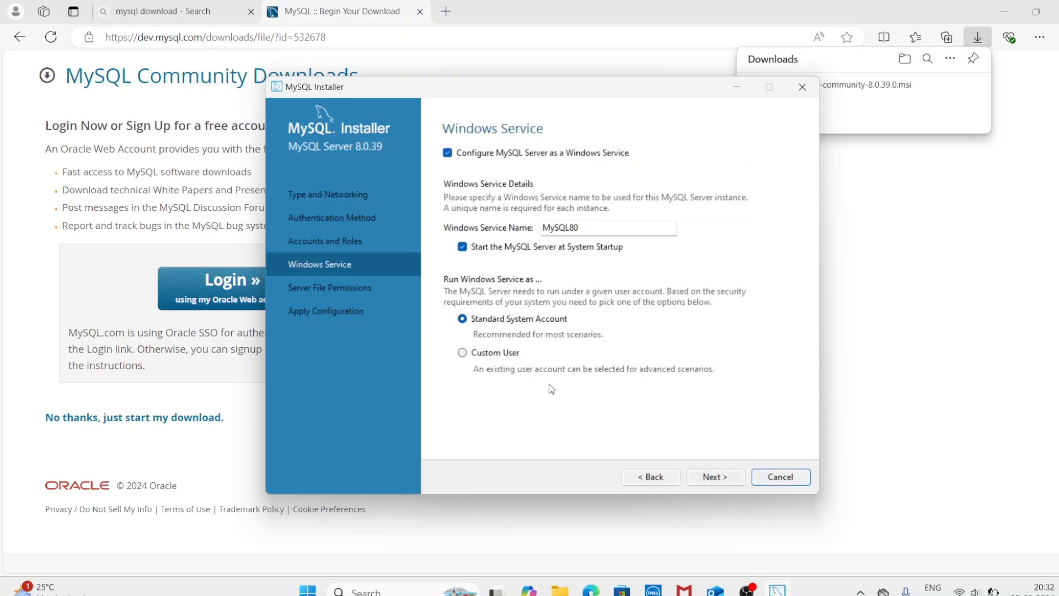
Step: Keep the MySQL80 Windows service and default full-access file permissions
{"action": "left_click", "coordinate": [718, 479]}
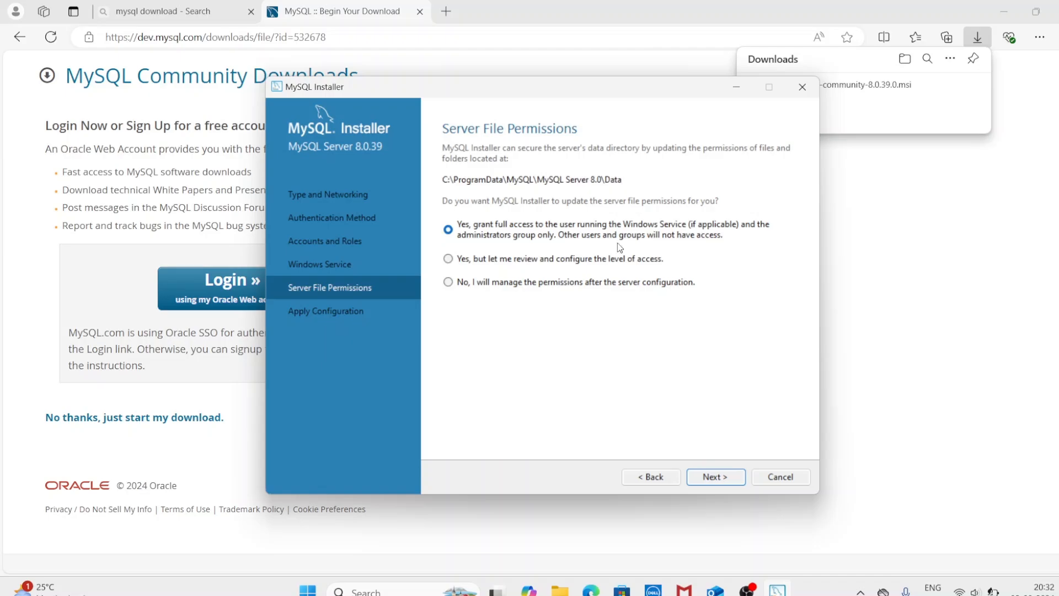
{"action": "left_click", "coordinate": [711, 477]}
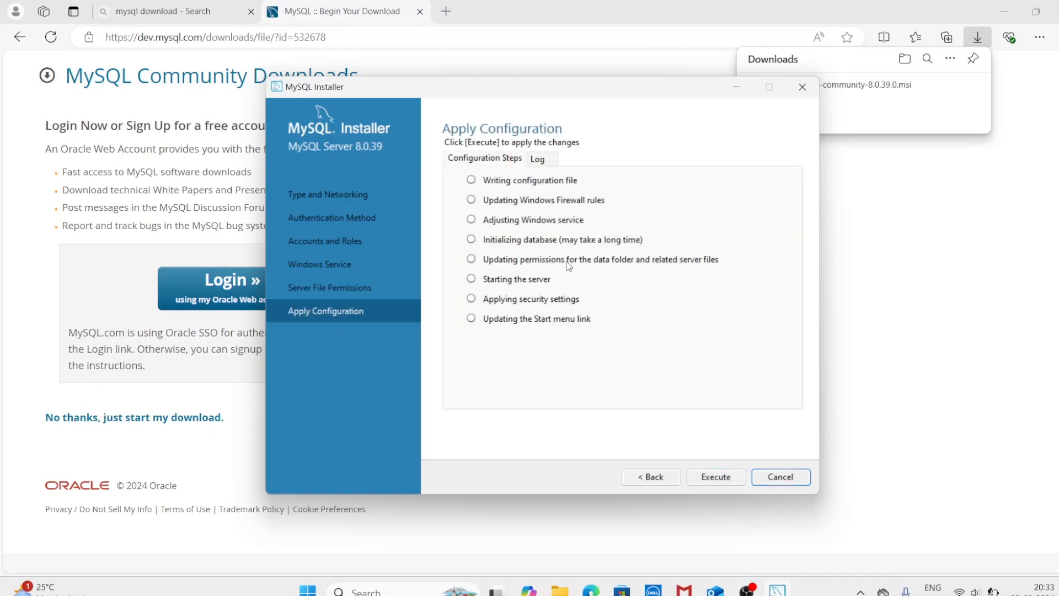
Step: Execute all eight configuration steps and finish, leaving MySQL Server 8.0.39 configured
{"action": "left_click", "coordinate": [717, 477]}
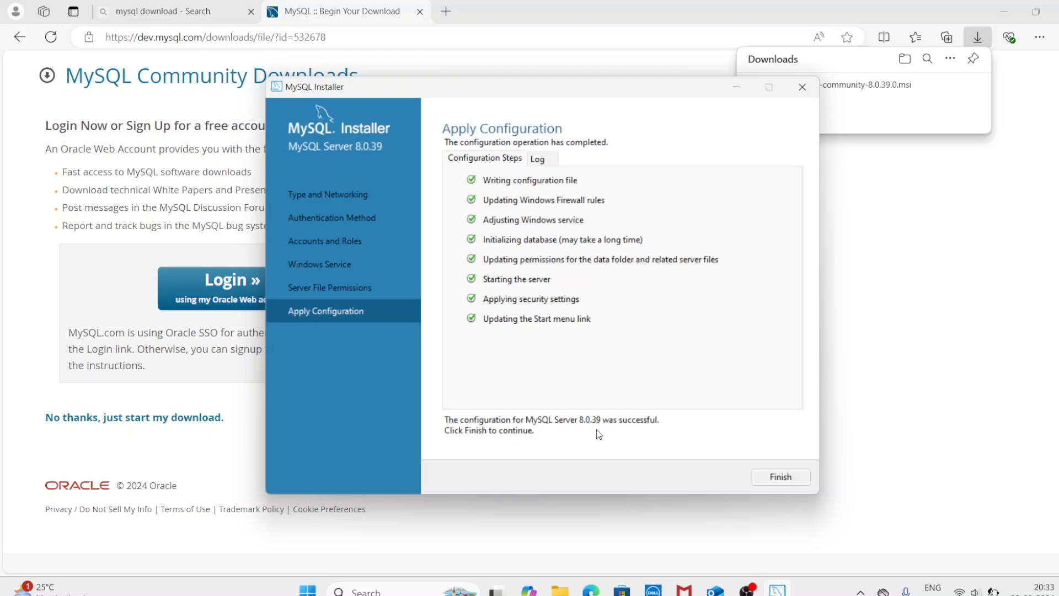
{"action": "left_click", "coordinate": [764, 477]}
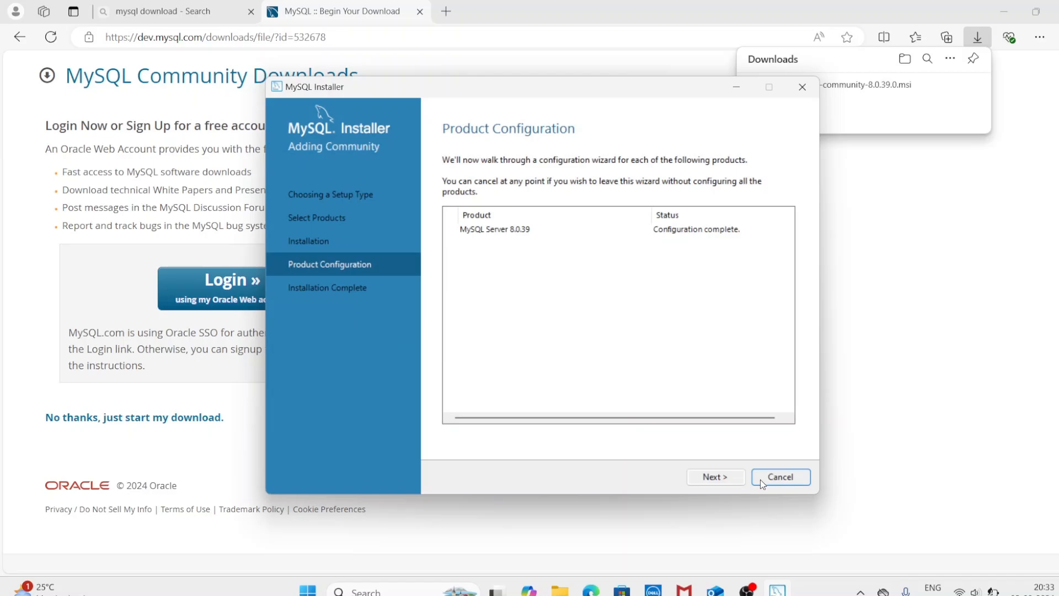
Step: Finish the installation with Workbench and MySQL Shell set to start after setup
{"action": "left_click", "coordinate": [709, 477]}
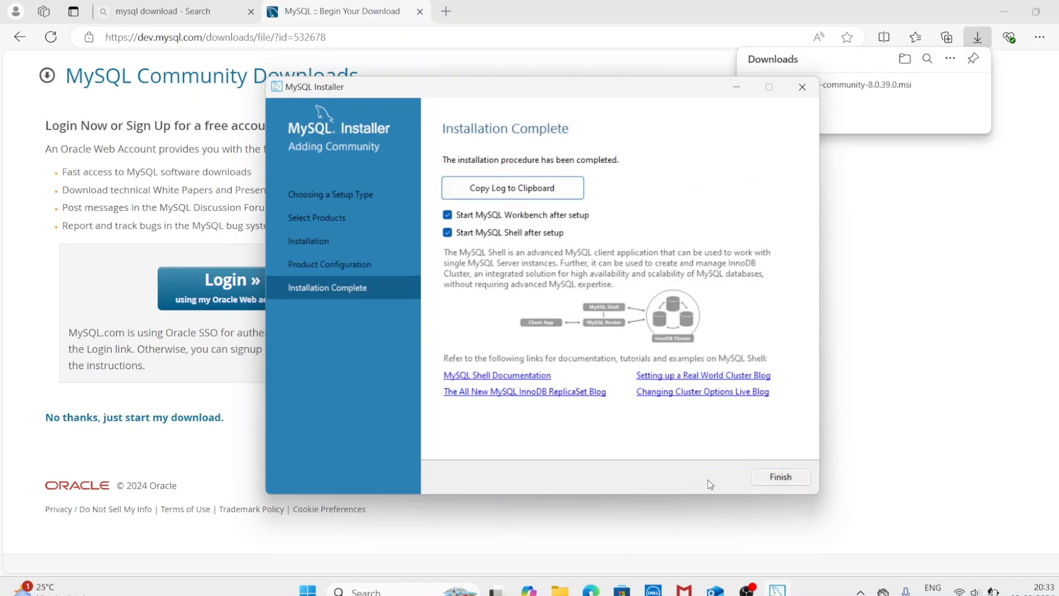
{"action": "left_click", "coordinate": [781, 481]}
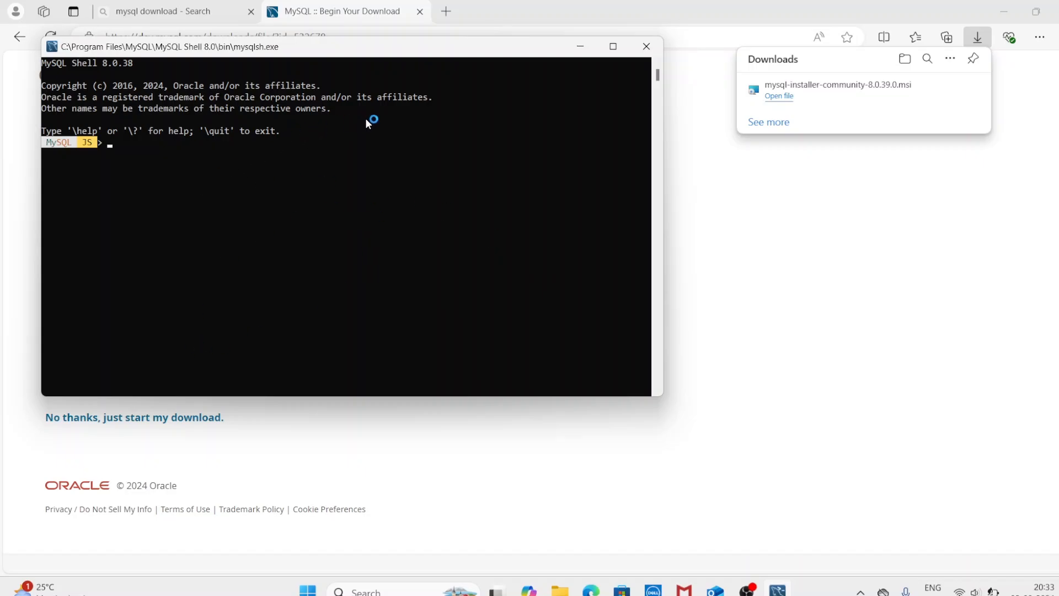
Step: Maximize MySQL Shell and run mysql --version at the JS prompt, which returns a SyntaxError
{"action": "left_click", "coordinate": [613, 46]}
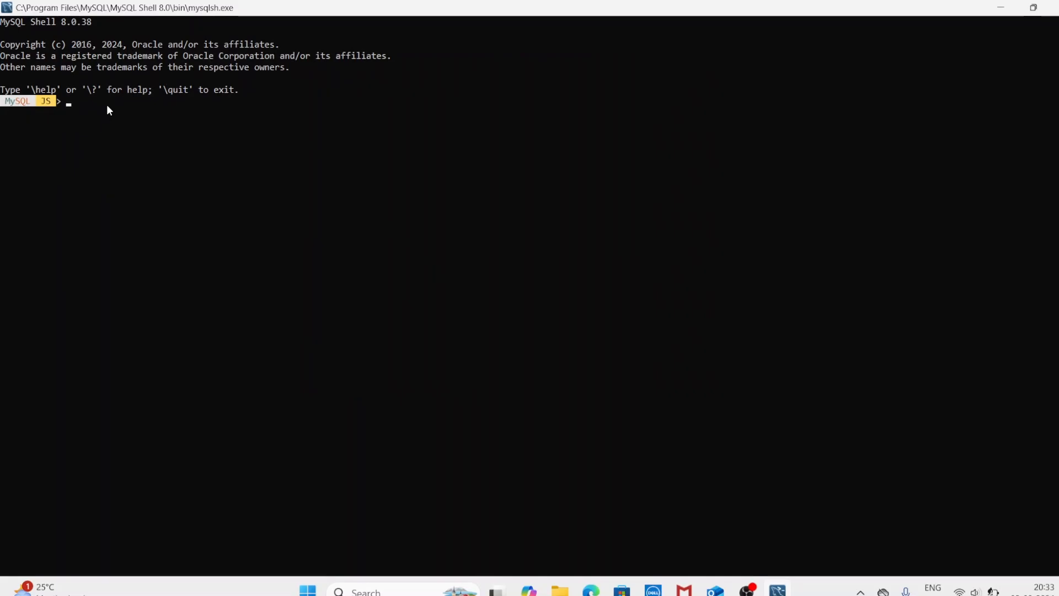
{"action": "type", "text": "mysqp"}
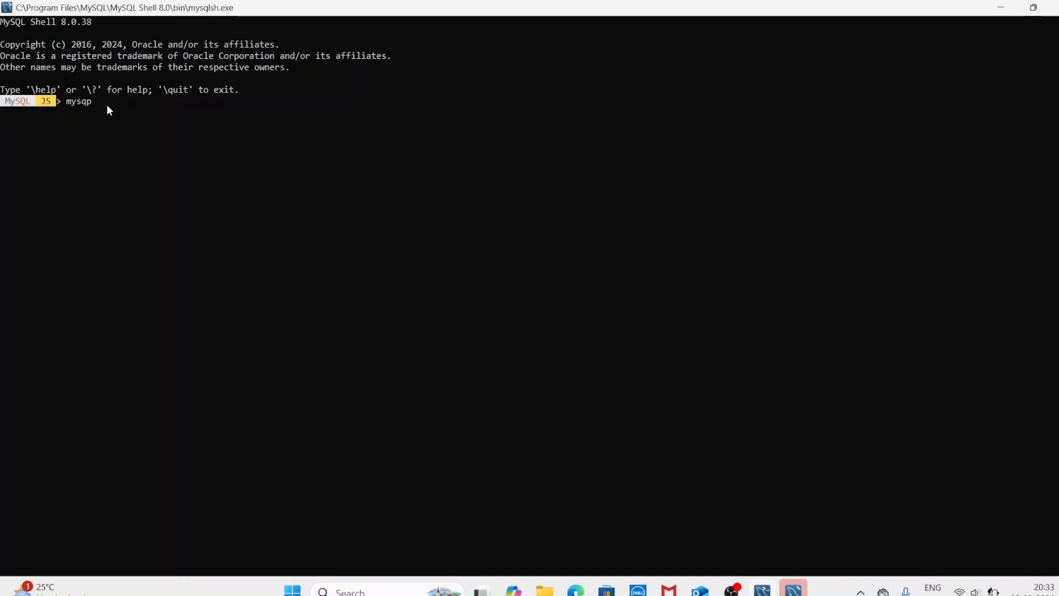
{"action": "key", "text": "BackSpace"}
{"action": "type", "text": "l --version"}
{"action": "key", "text": "Return"}
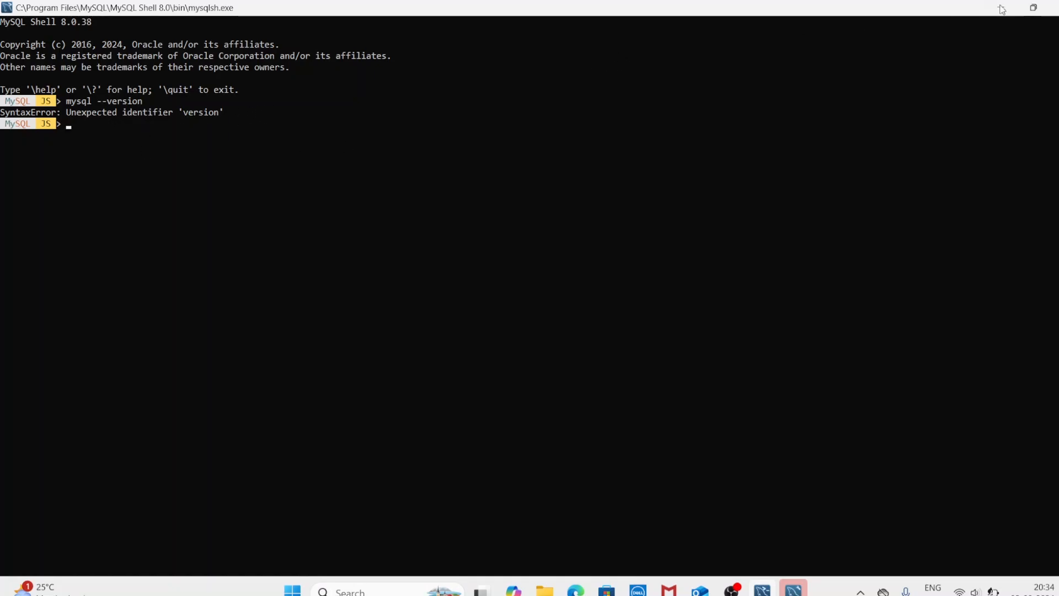
{"action": "left_click", "coordinate": [1051, 8]}
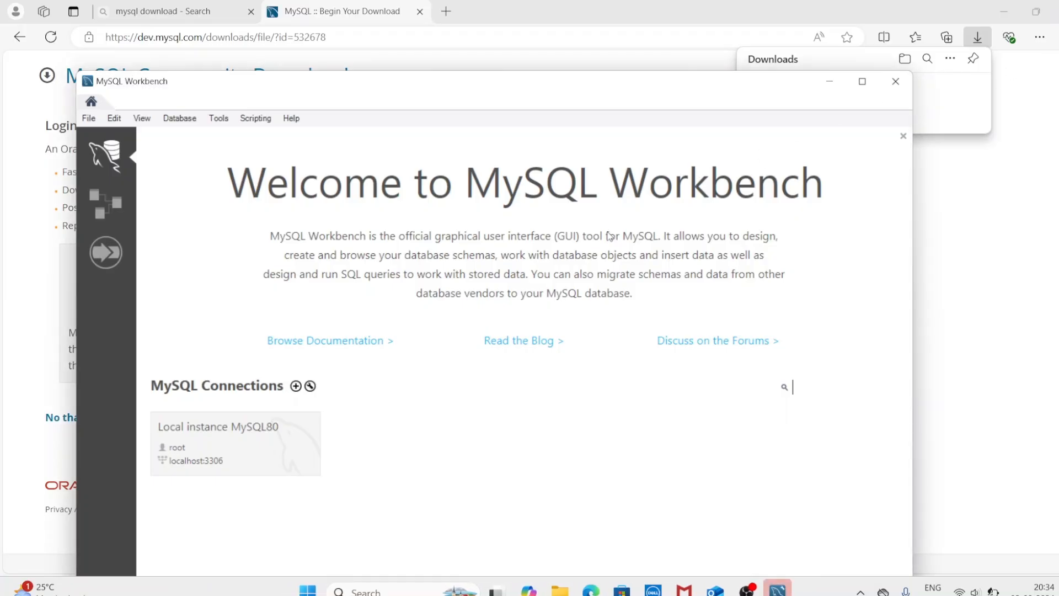
{"action": "left_click", "coordinate": [368, 591]}
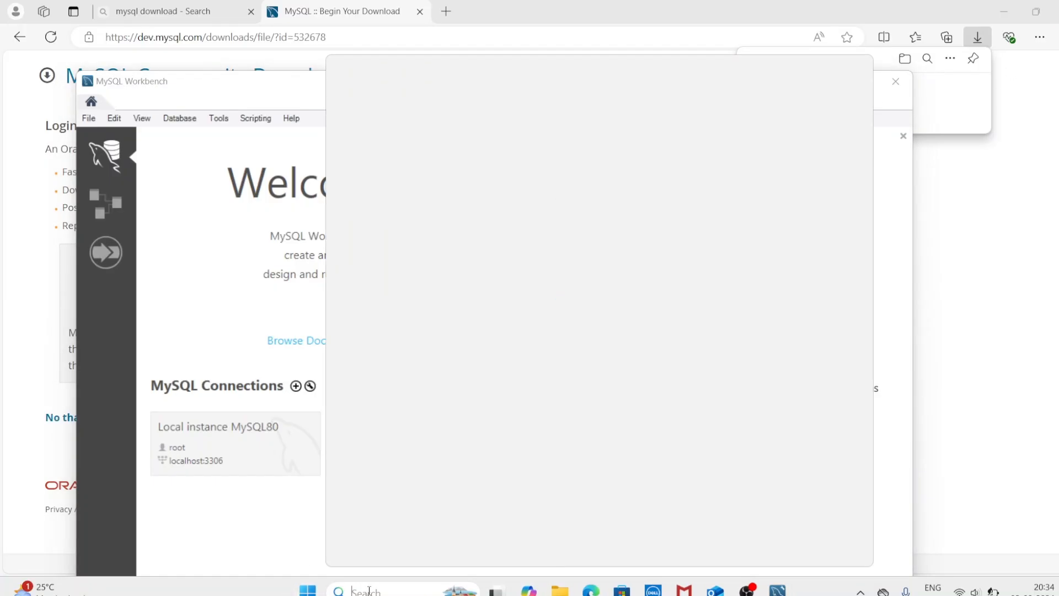
{"action": "left_click", "coordinate": [747, 589]}
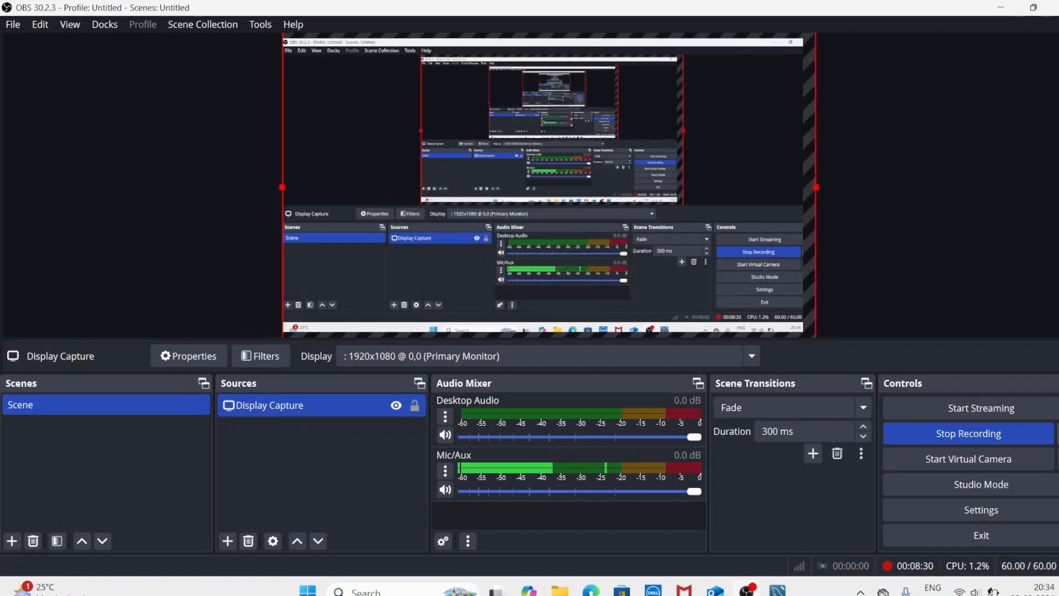
{"action": "left_click", "coordinate": [1000, 7]}
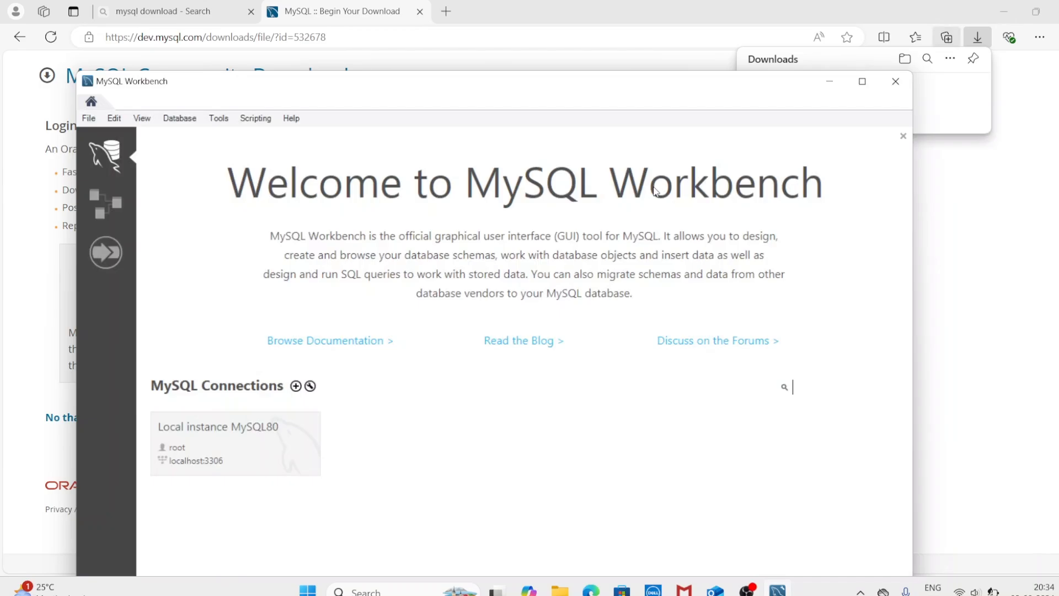
{"action": "left_click", "coordinate": [563, 590]}
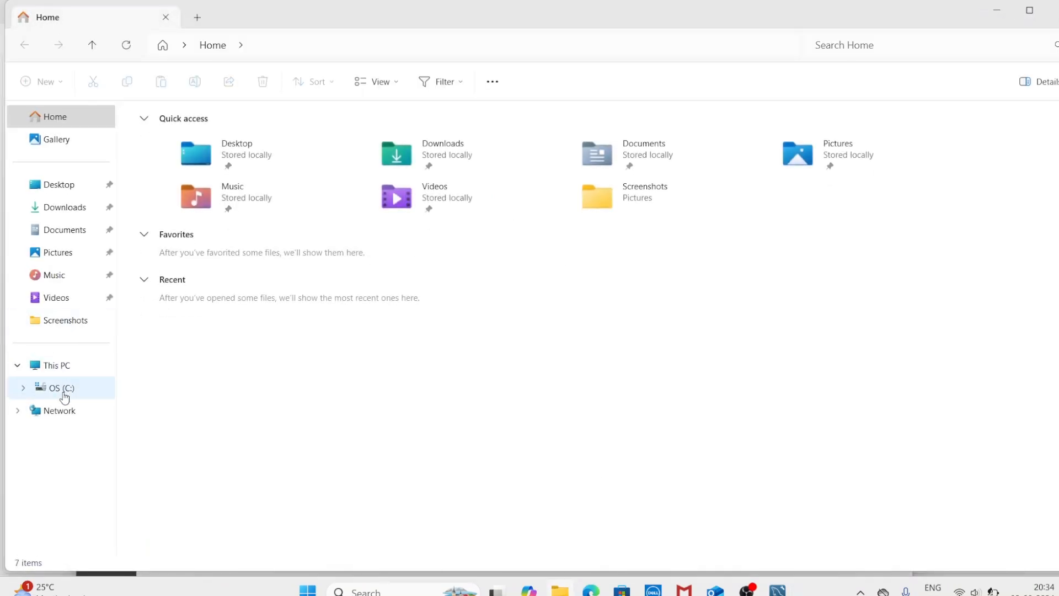
Step: Browse to C:\Program Files\MySQL\MySQL Server 8.0\bin in File Explorer
{"action": "left_click", "coordinate": [62, 389]}
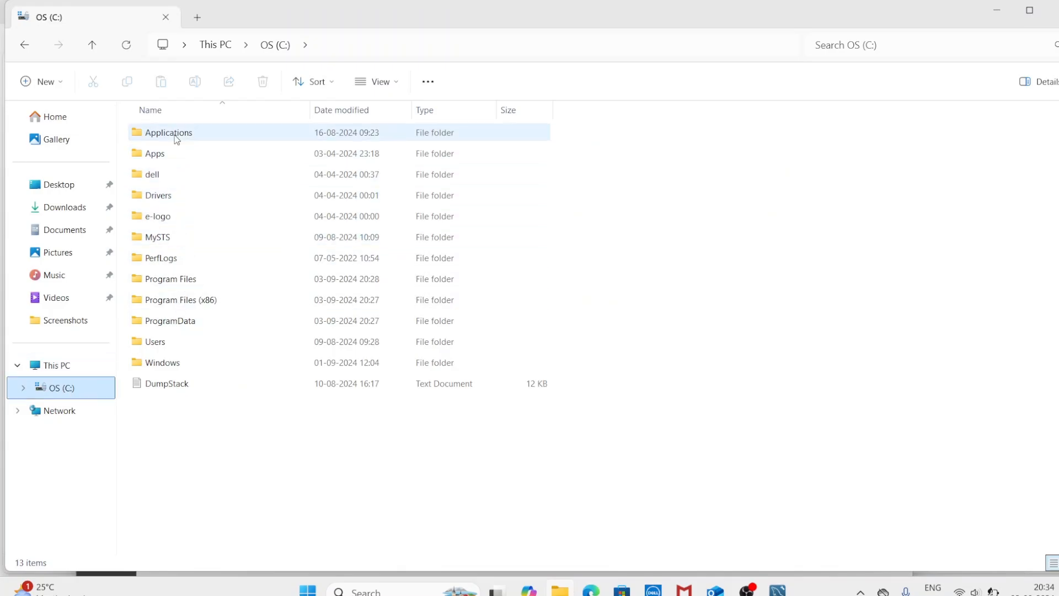
{"action": "double_click", "coordinate": [178, 278]}
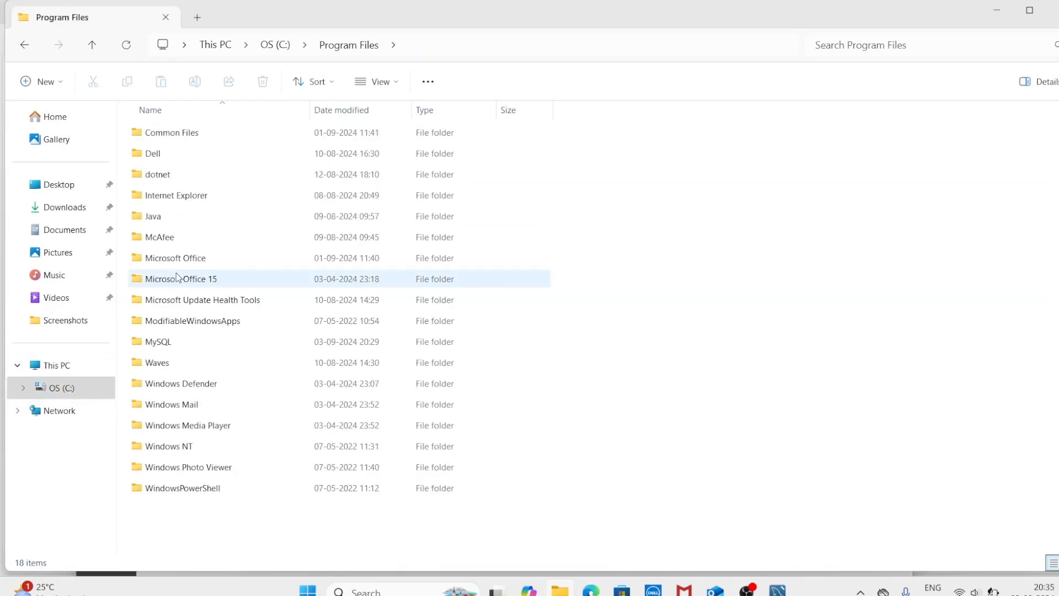
{"action": "double_click", "coordinate": [161, 342]}
{"action": "left_click", "coordinate": [191, 140]}
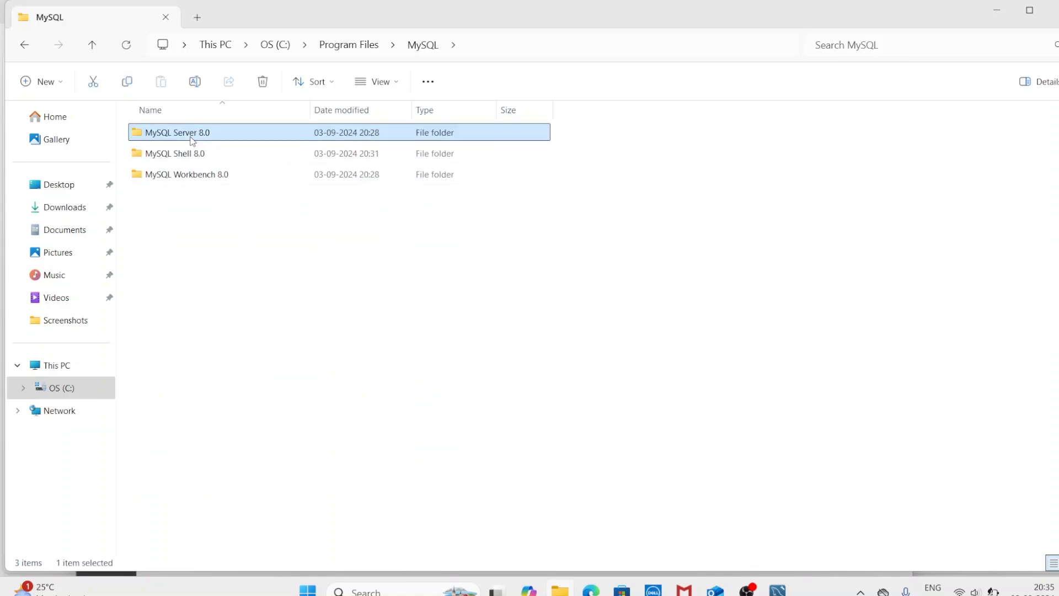
{"action": "double_click", "coordinate": [192, 139]}
{"action": "double_click", "coordinate": [168, 138]}
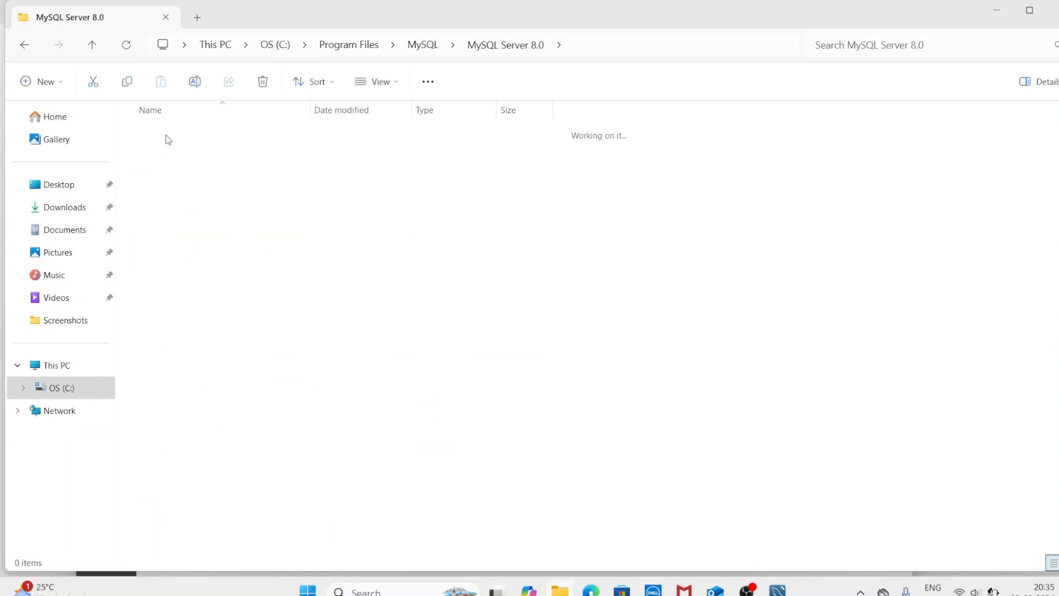
Step: Select the bin folder's full path in the address bar, then bring up This PC's context menu
{"action": "left_click", "coordinate": [611, 48]}
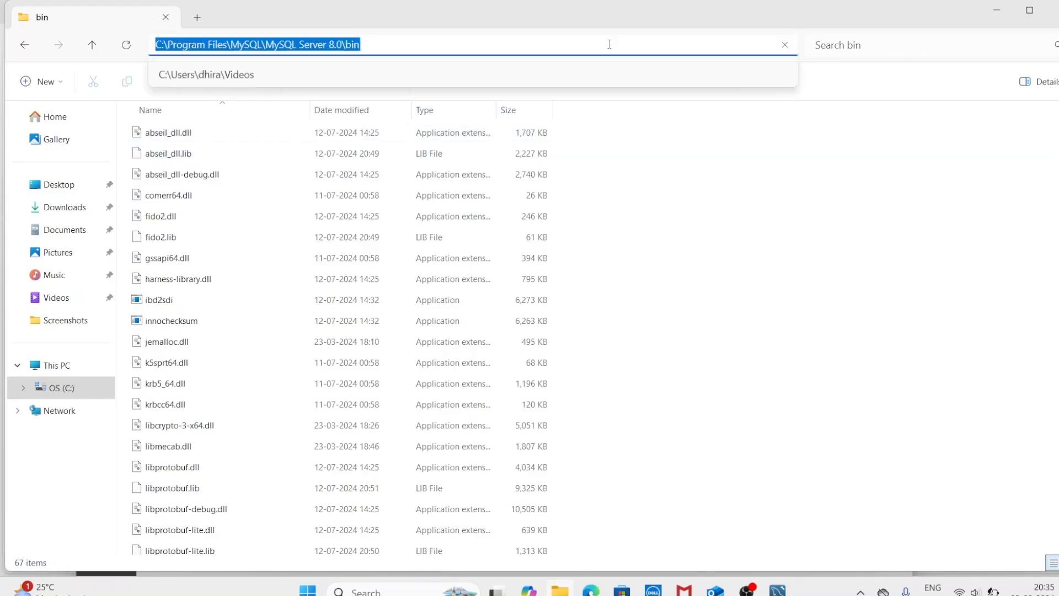
{"action": "left_click", "coordinate": [607, 45]}
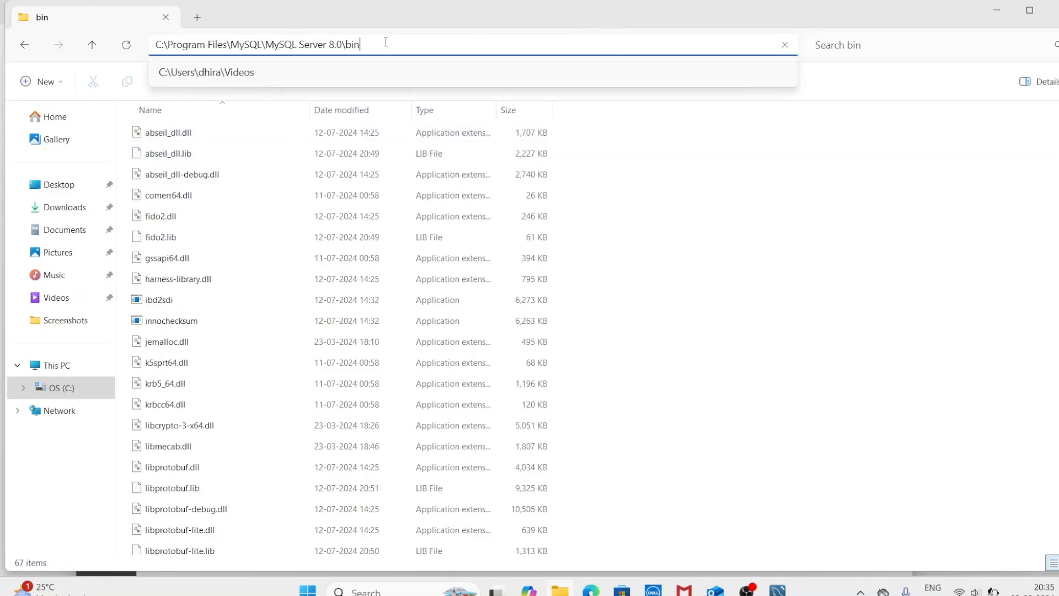
{"action": "left_click_drag", "start_coordinate": [389, 44], "coordinate": [156, 40]}
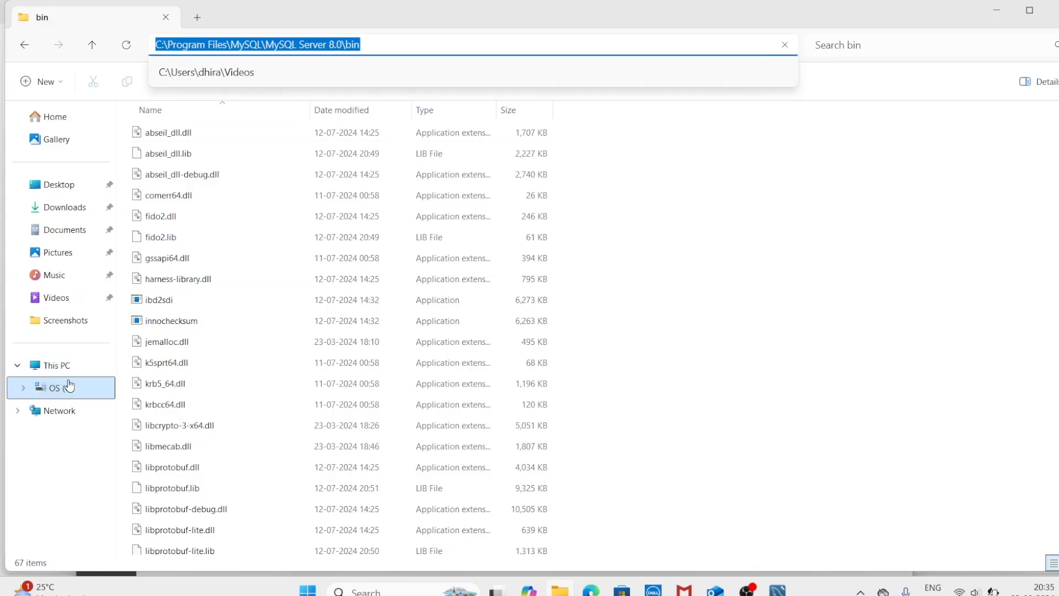
{"action": "left_click", "coordinate": [61, 365]}
{"action": "right_click", "coordinate": [61, 365]}
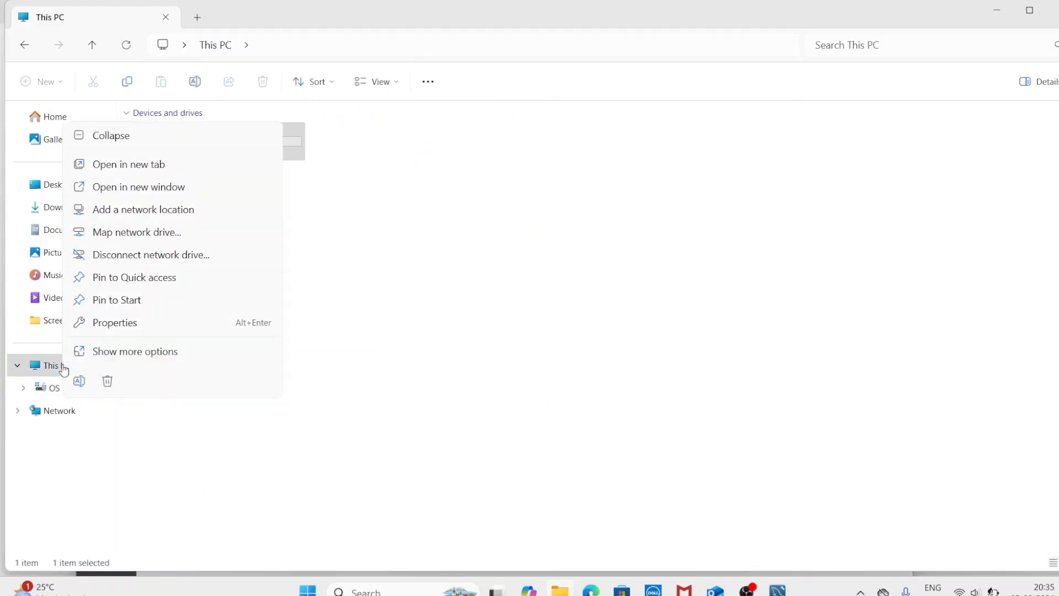
Step: Open Environment Variables through This PC's advanced system properties
{"action": "left_click", "coordinate": [117, 353]}
{"action": "left_click", "coordinate": [131, 353]}
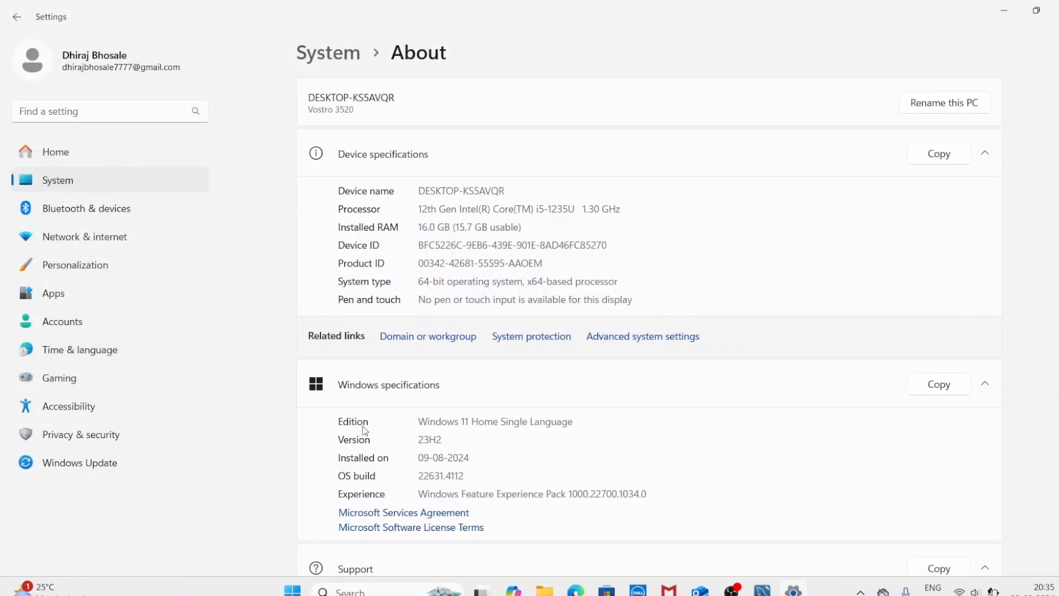
{"action": "left_click", "coordinate": [618, 337]}
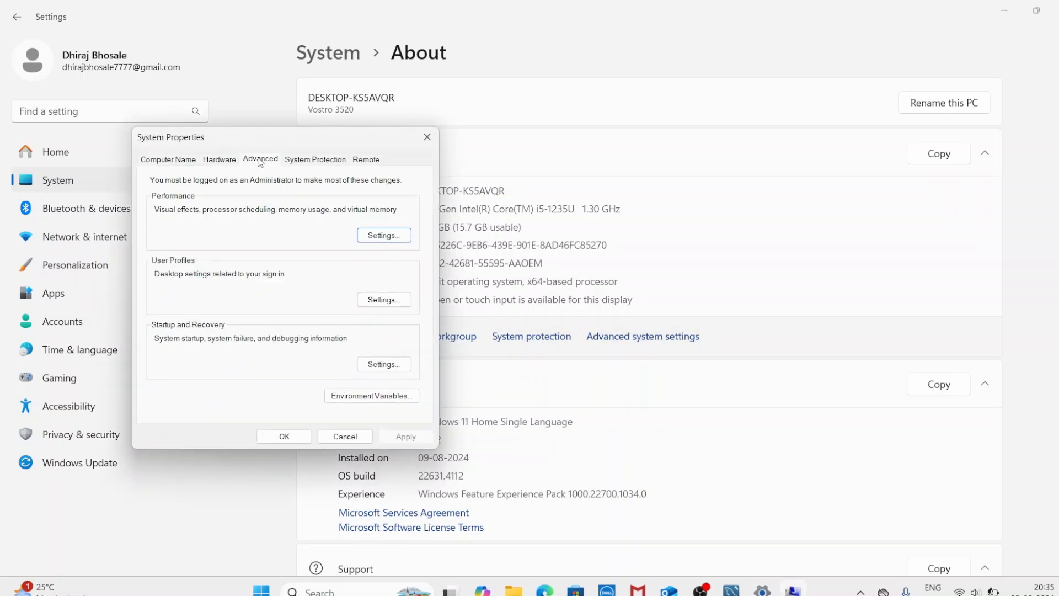
{"action": "left_click", "coordinate": [366, 396]}
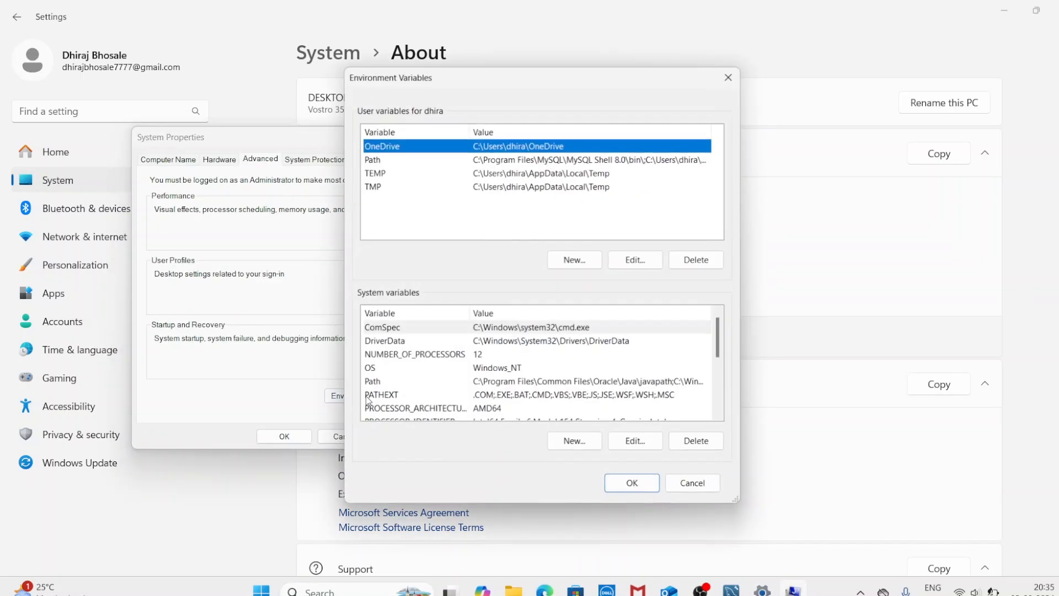
Step: Add C:\Program Files\MySQL\MySQL Server 8.0\bin to the system Path and confirm all dialogs
{"action": "left_click", "coordinate": [528, 382]}
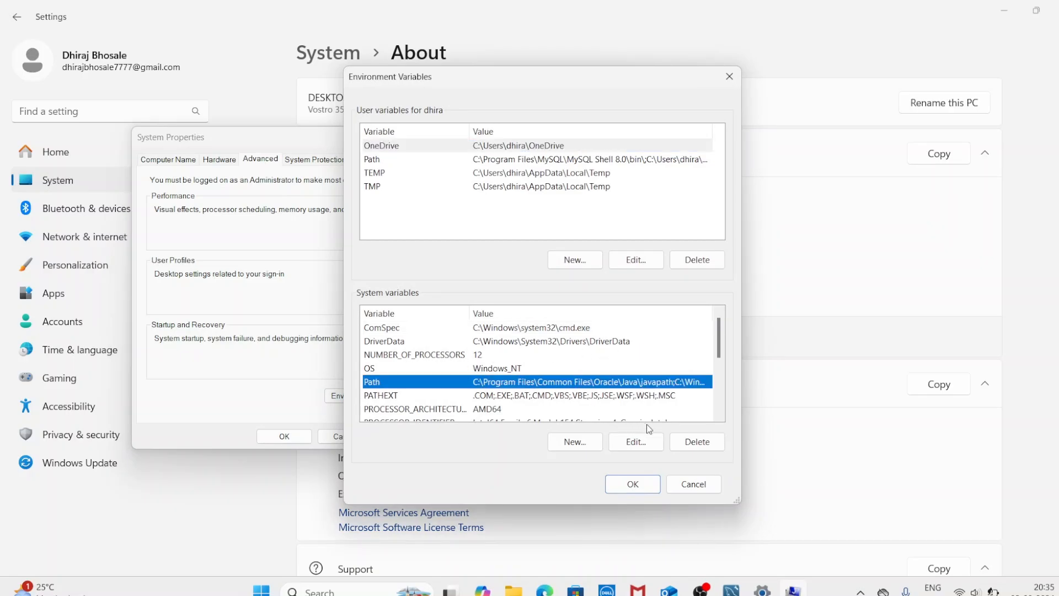
{"action": "double_click", "coordinate": [518, 381]}
{"action": "left_click", "coordinate": [674, 143]}
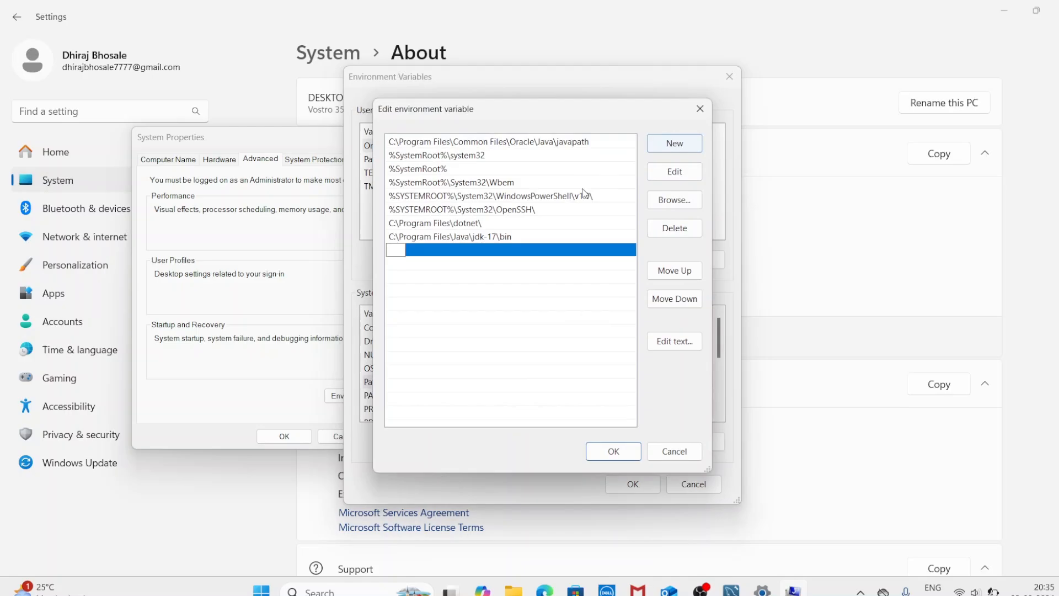
{"action": "type", "text": "C:\\Program Files\\MySQL\\MySQL Server 8.0\\bin"}
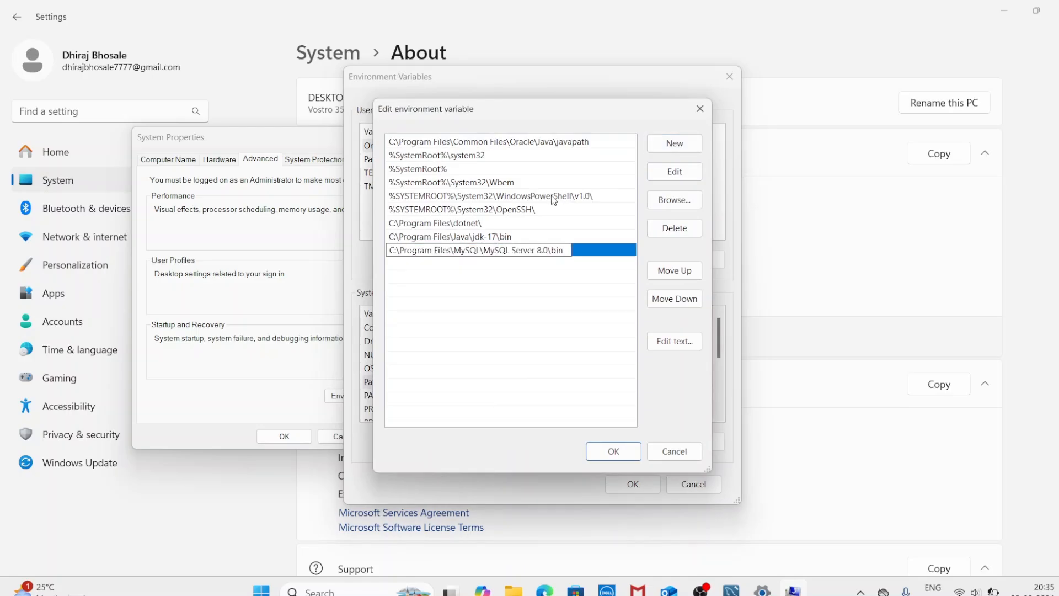
{"action": "left_click", "coordinate": [612, 450]}
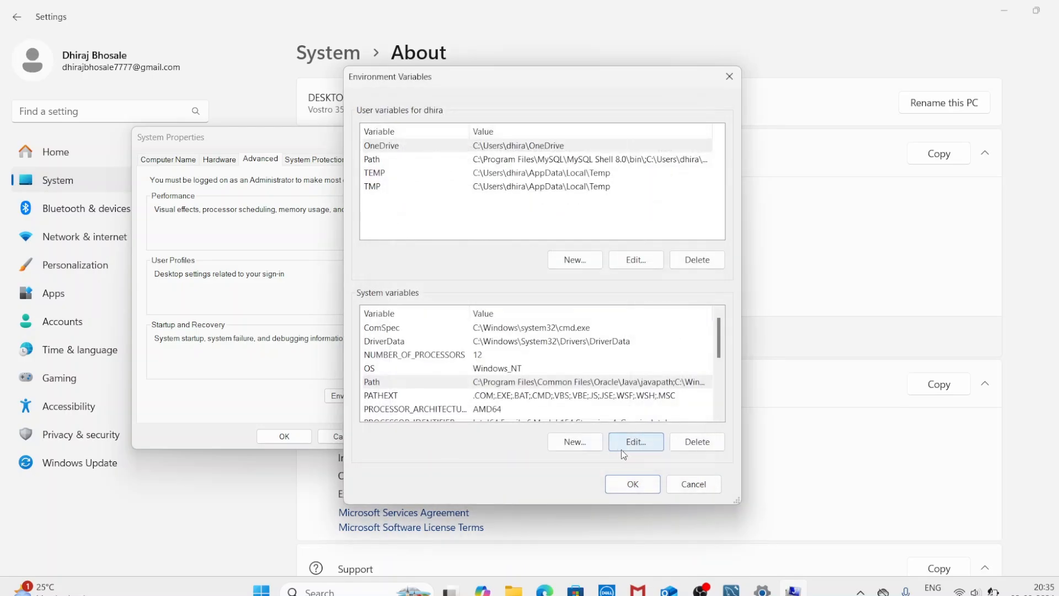
{"action": "left_click", "coordinate": [646, 483]}
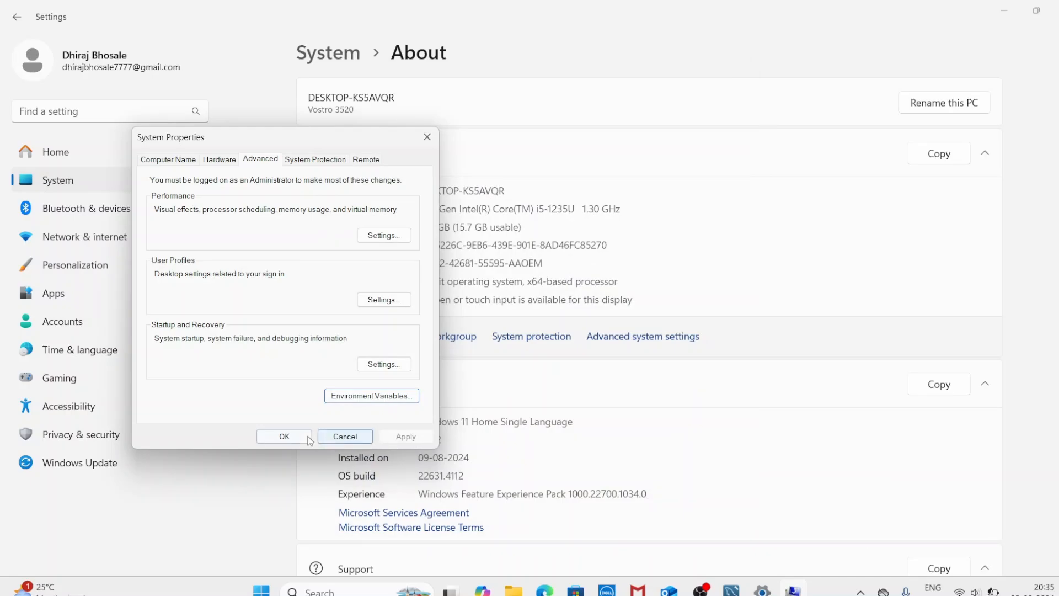
{"action": "left_click", "coordinate": [283, 436]}
{"action": "key", "text": "super+e"}
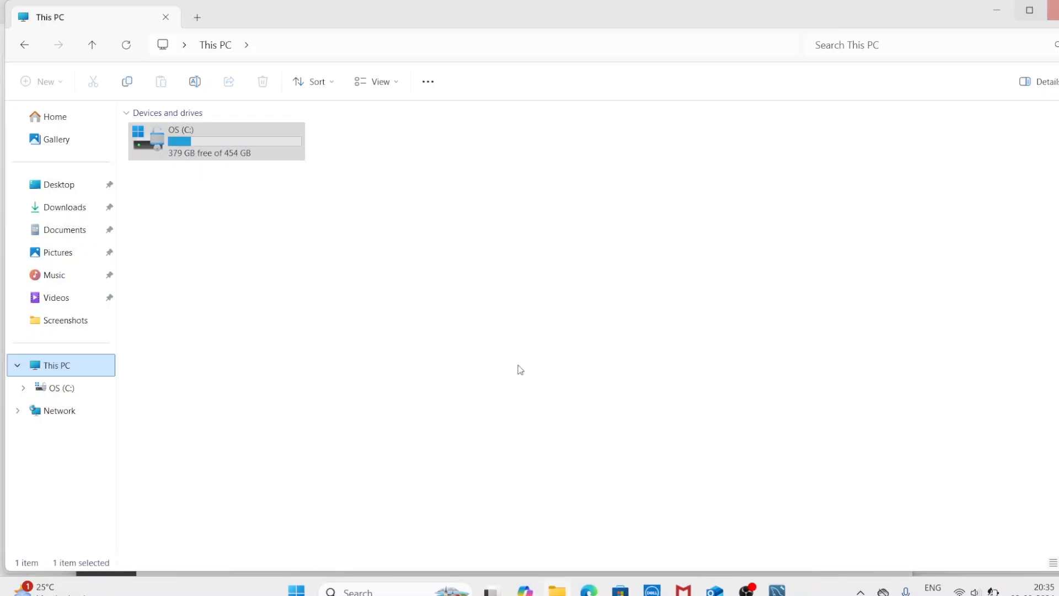
Step: Run mysql --version in Command Prompt, confirm it reports Ver 8.0.39 for Win64, then close it
{"action": "left_click", "coordinate": [380, 591]}
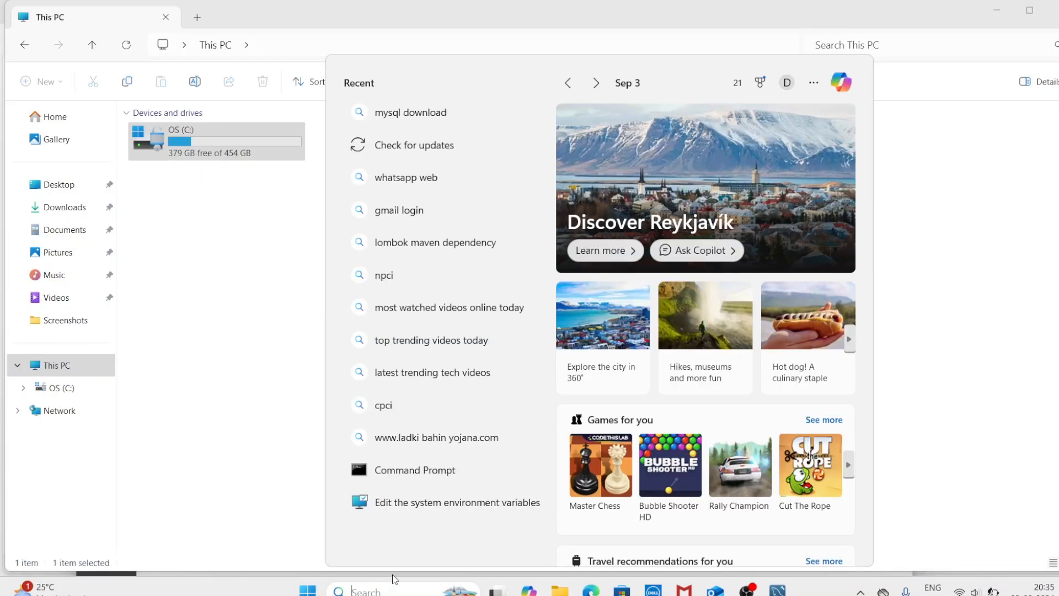
{"action": "left_click", "coordinate": [425, 477]}
{"action": "type", "text": "mysq"}
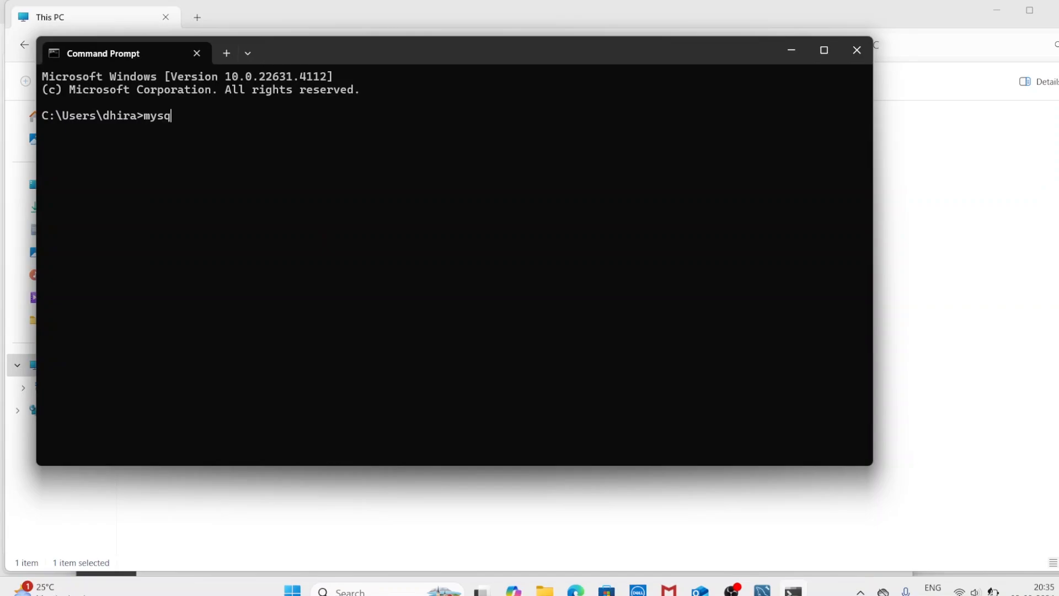
{"action": "type", "text": "l --version"}
{"action": "key", "text": "Return"}
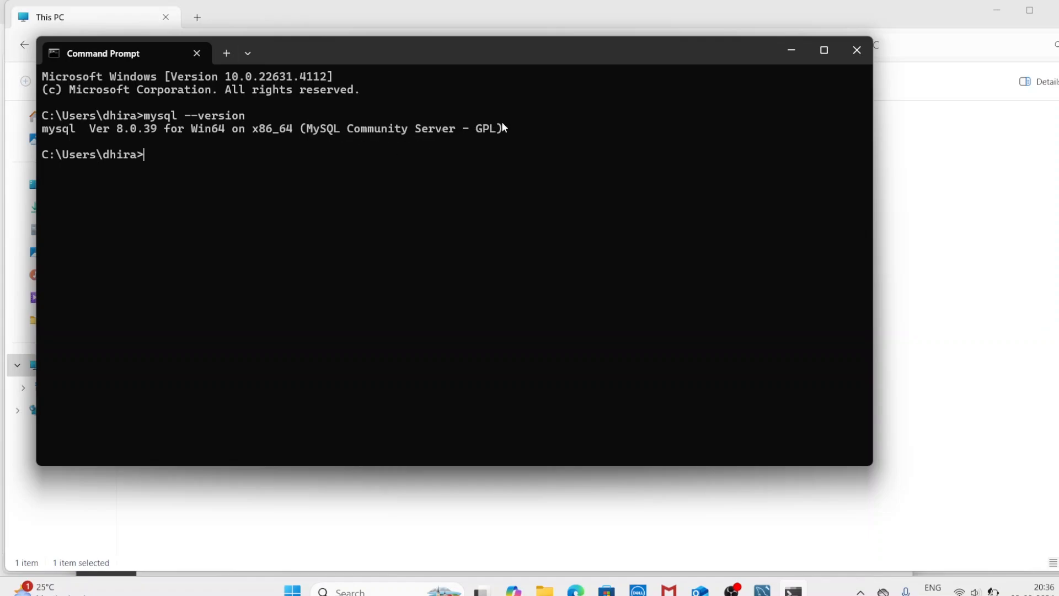
{"action": "left_click", "coordinate": [856, 50]}
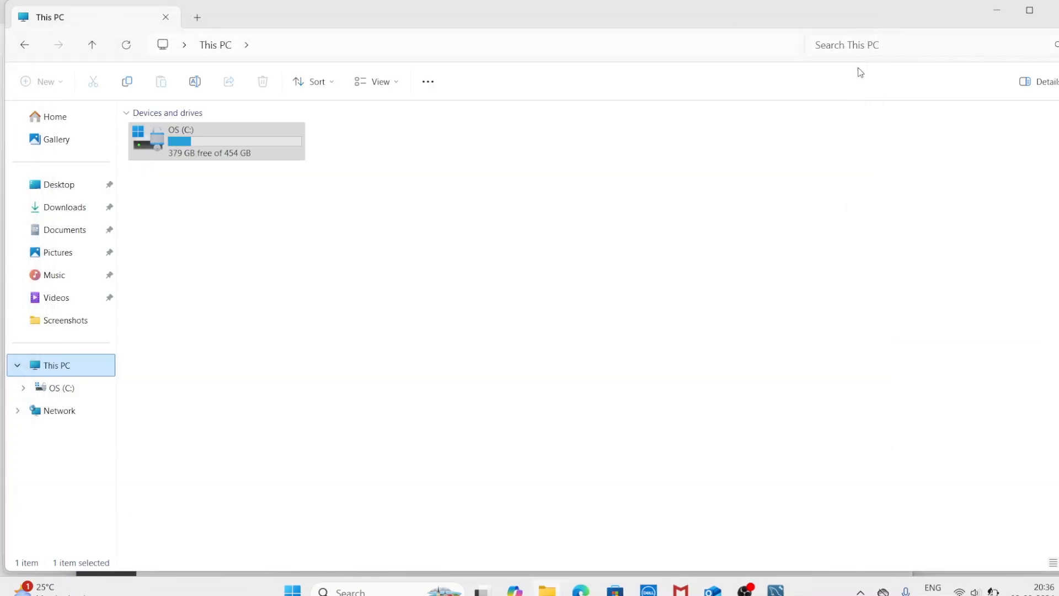